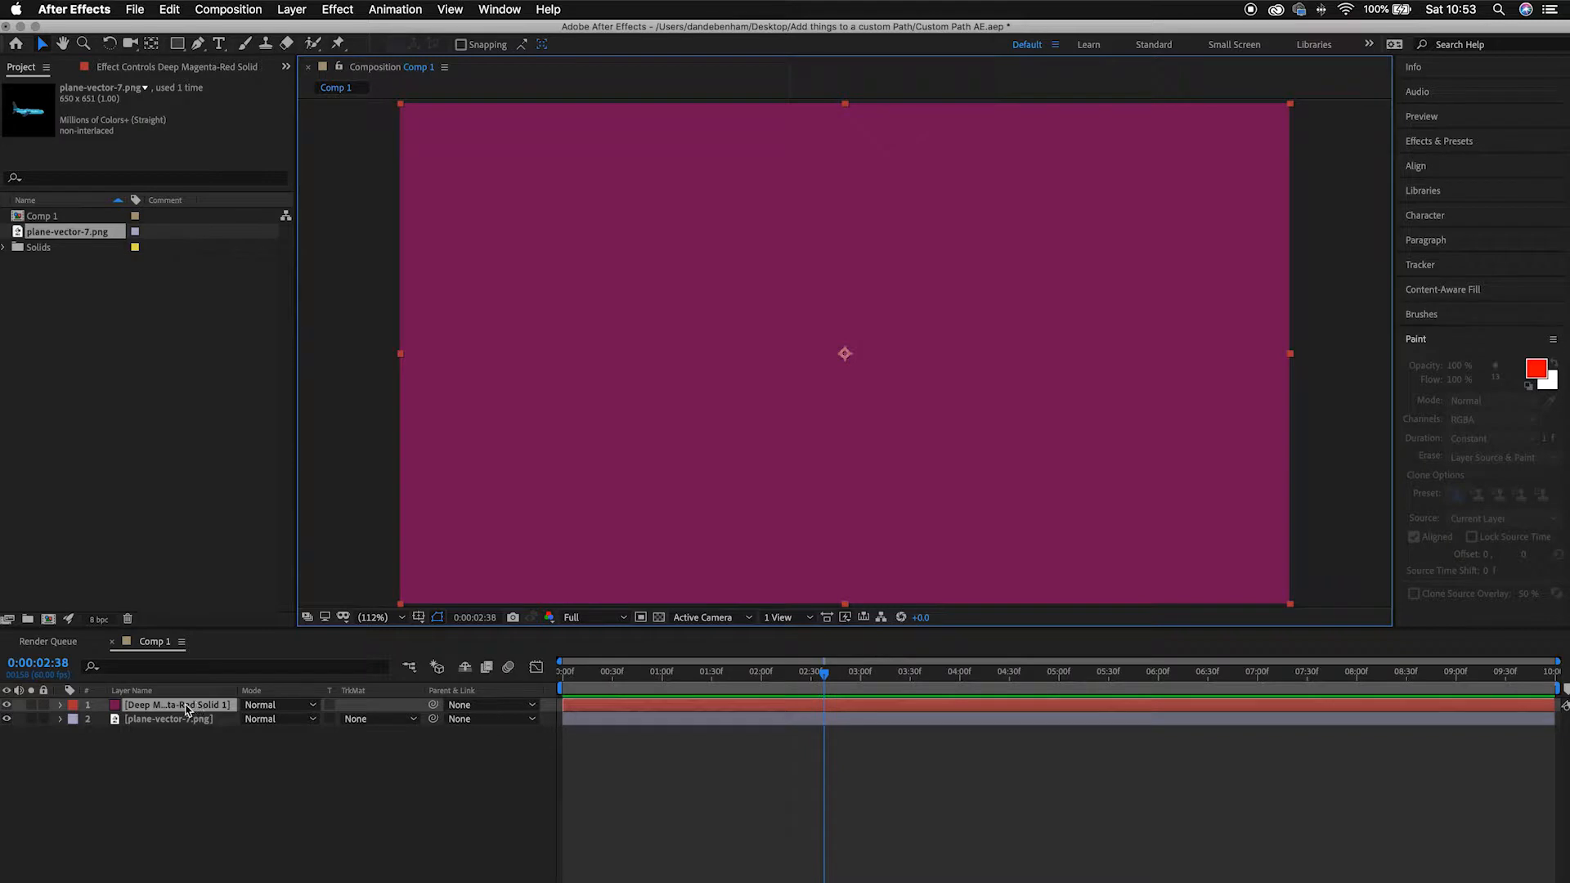
- Place the magenta solid beneath the plane layer and lock it, nudging the plane slightly to the right
{"action": "mouse_move", "coordinate": [780, 377]}
{"action": "left_mouse_down"}
{"action": "mouse_move", "coordinate": [709, 388]}
{"action": "mouse_move", "coordinate": [801, 375]}
{"action": "mouse_move", "coordinate": [777, 375]}
{"action": "mouse_move", "coordinate": [767, 429]}
{"action": "mouse_move", "coordinate": [780, 377]}
{"action": "left_mouse_up"}
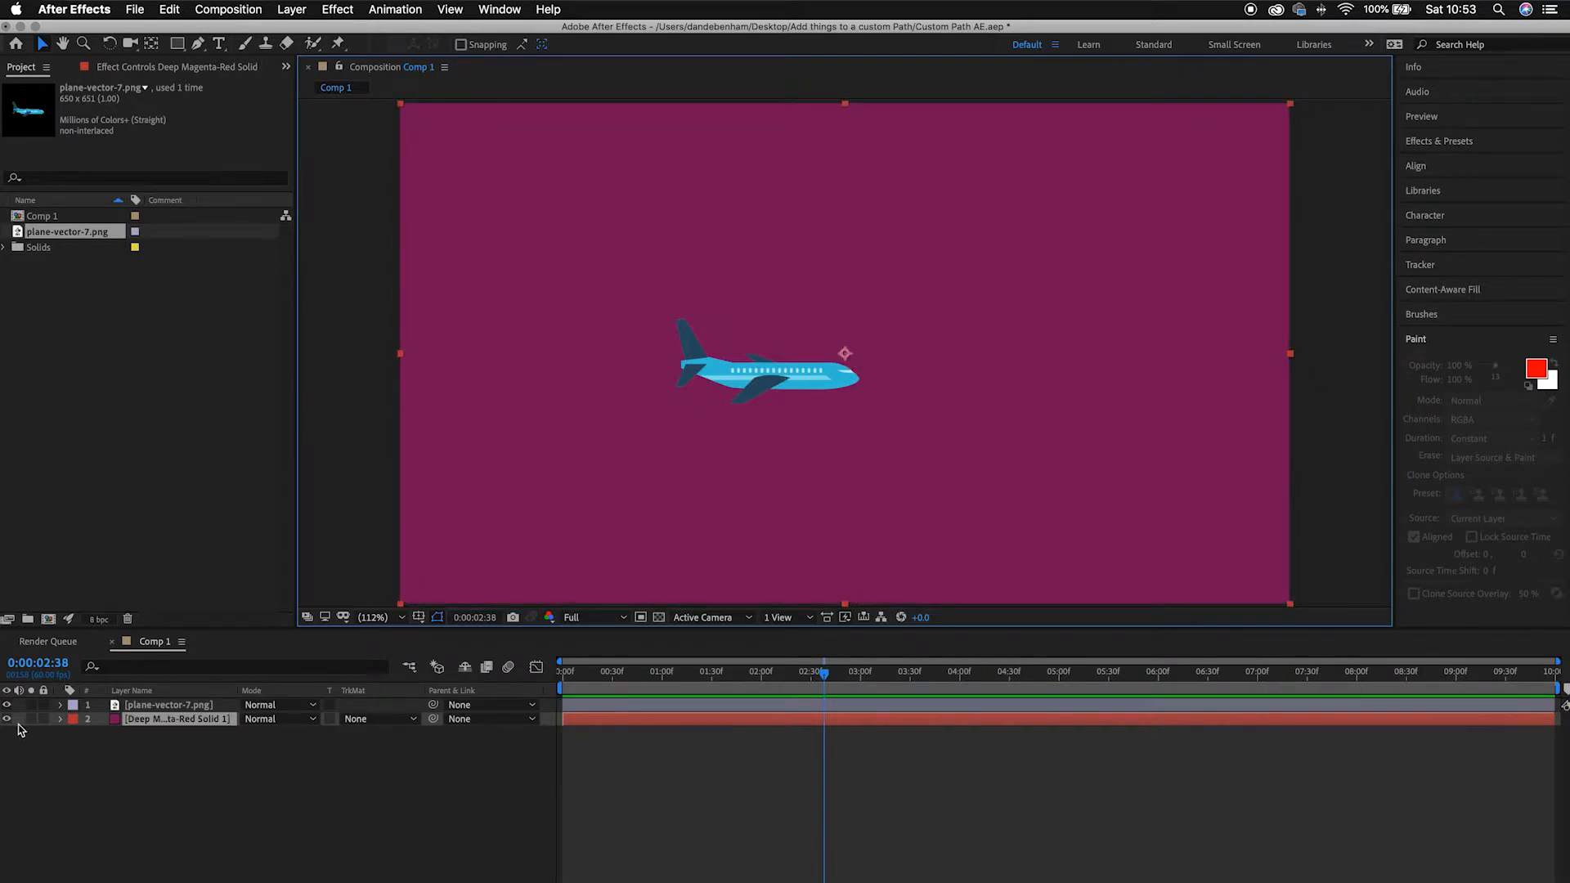
{"action": "left_click", "coordinate": [43, 719]}
{"action": "mouse_move", "coordinate": [793, 393]}
{"action": "left_mouse_down"}
{"action": "mouse_move", "coordinate": [776, 385]}
{"action": "mouse_move", "coordinate": [808, 318]}
{"action": "mouse_move", "coordinate": [848, 401]}
{"action": "mouse_move", "coordinate": [858, 356]}
{"action": "mouse_move", "coordinate": [810, 391]}
{"action": "left_mouse_up"}
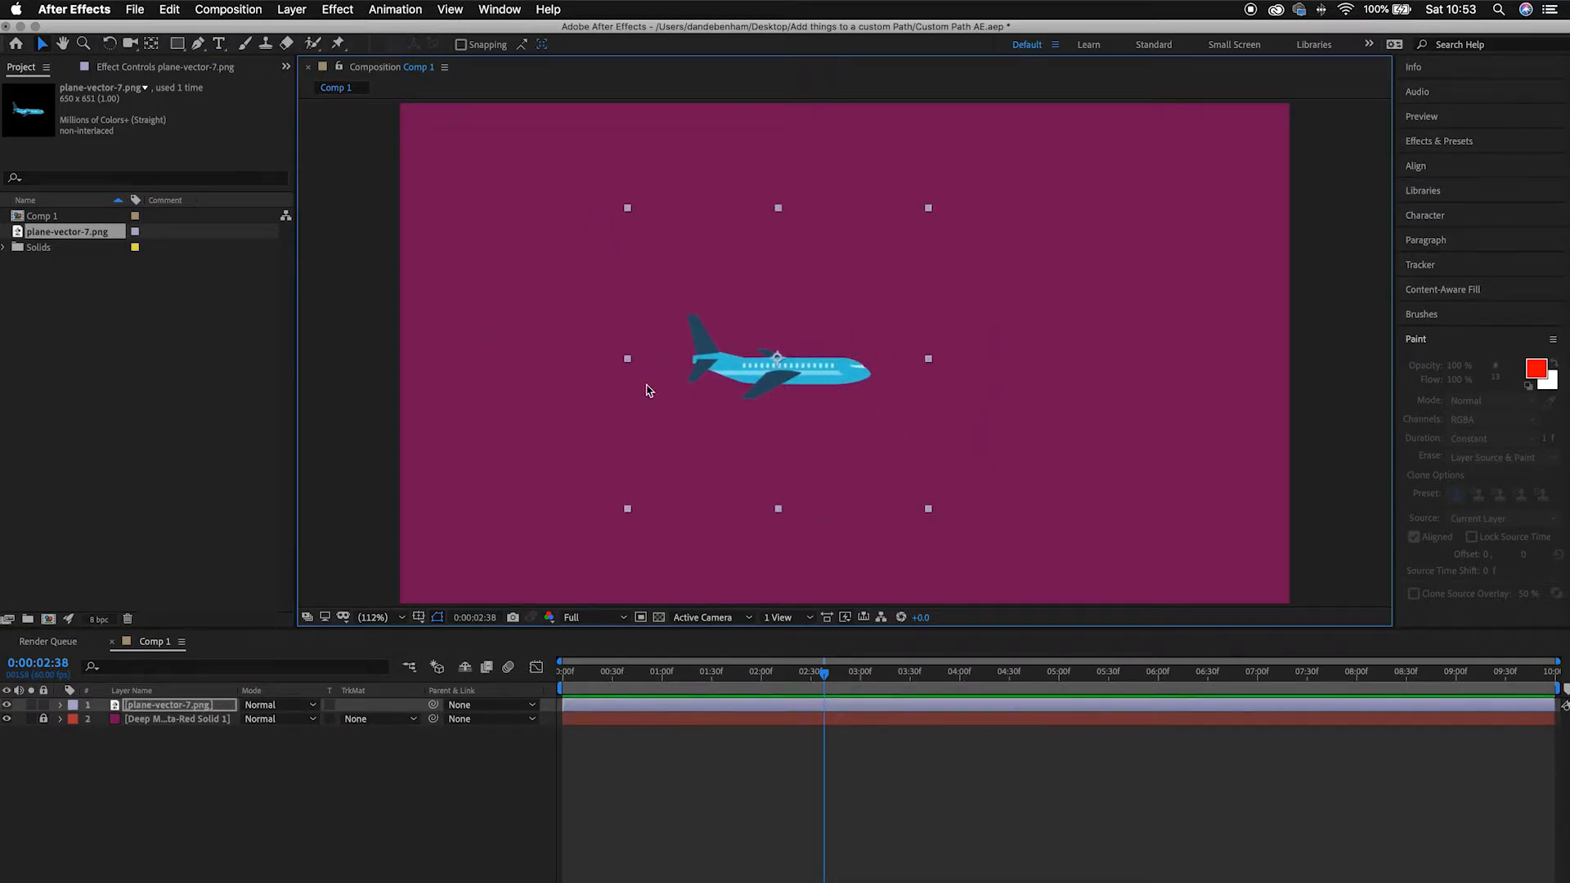
{"action": "left_click", "coordinate": [385, 396]}
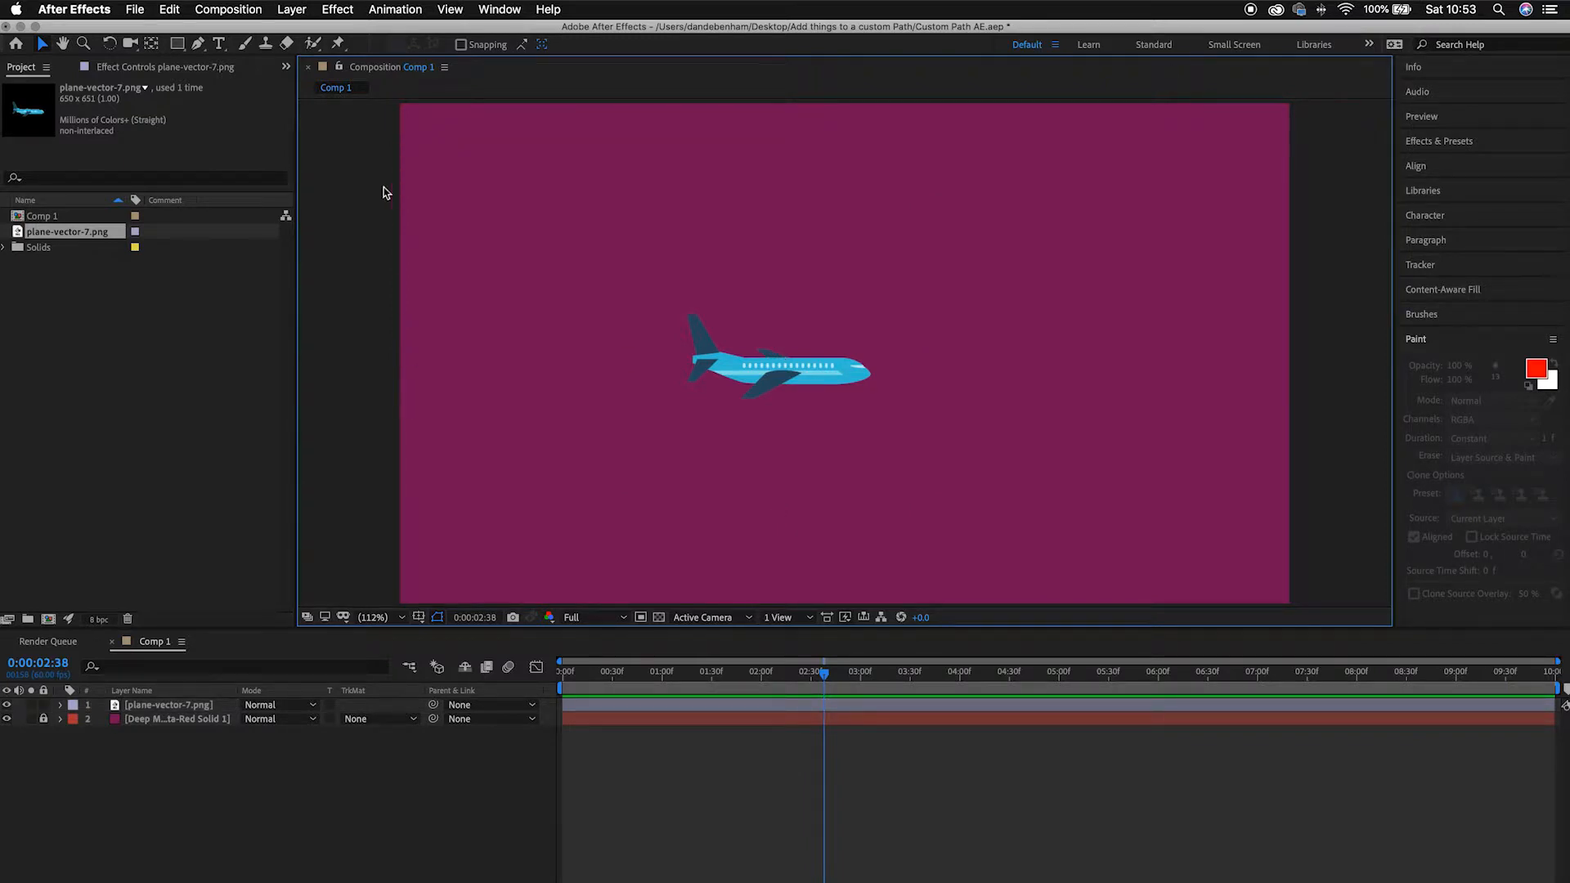
- Draw a wavy four-point open path with the Pen tool, running from beyond the canvas's upper-left edge to beyond its right edge
{"action": "left_click", "coordinate": [204, 49]}
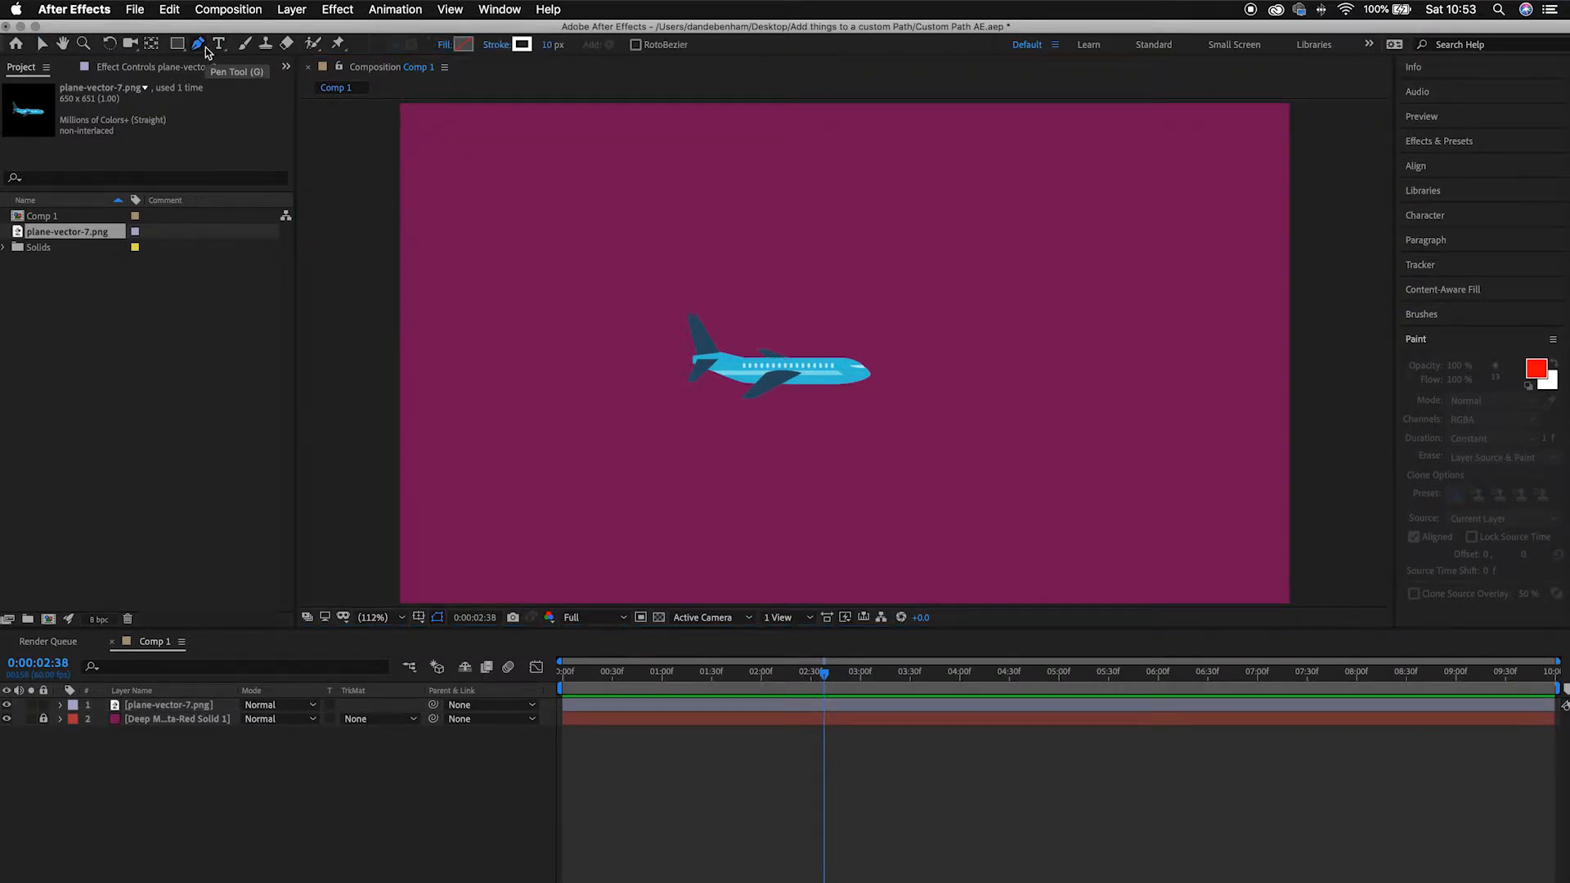
{"action": "left_click", "coordinate": [323, 159]}
{"action": "left_click_drag", "start_coordinate": [578, 390], "coordinate": [715, 429]}
{"action": "left_click_drag", "start_coordinate": [1018, 338], "coordinate": [1125, 321]}
{"action": "left_click_drag", "start_coordinate": [1349, 357], "coordinate": [1388, 370]}
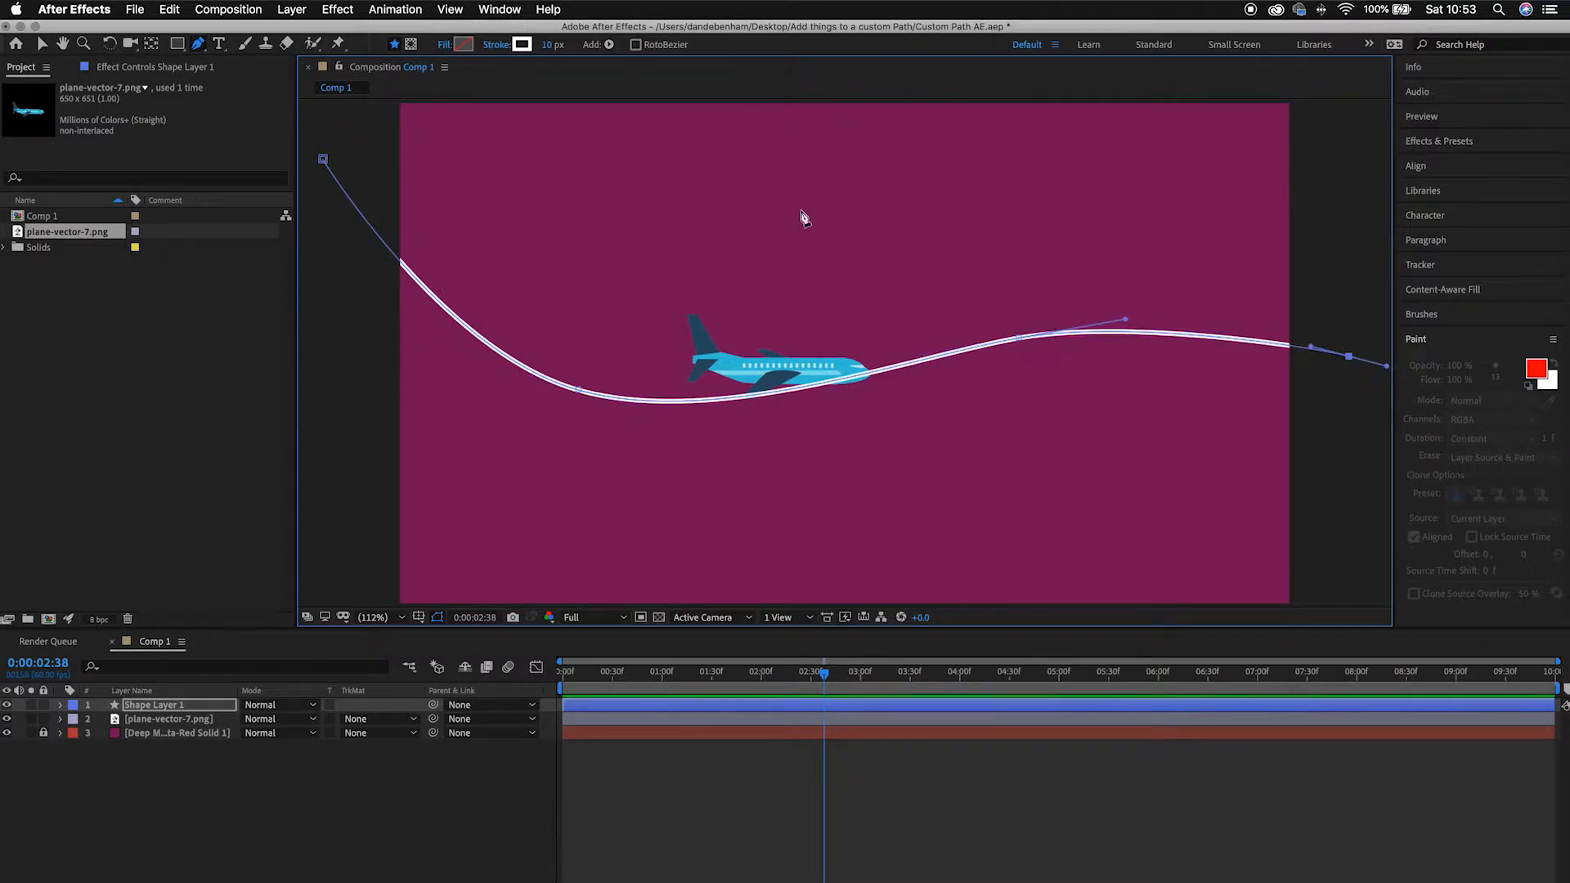
- Move the path's right-hand end point farther outside the composition using the Selection tool
{"action": "left_click", "coordinate": [43, 44]}
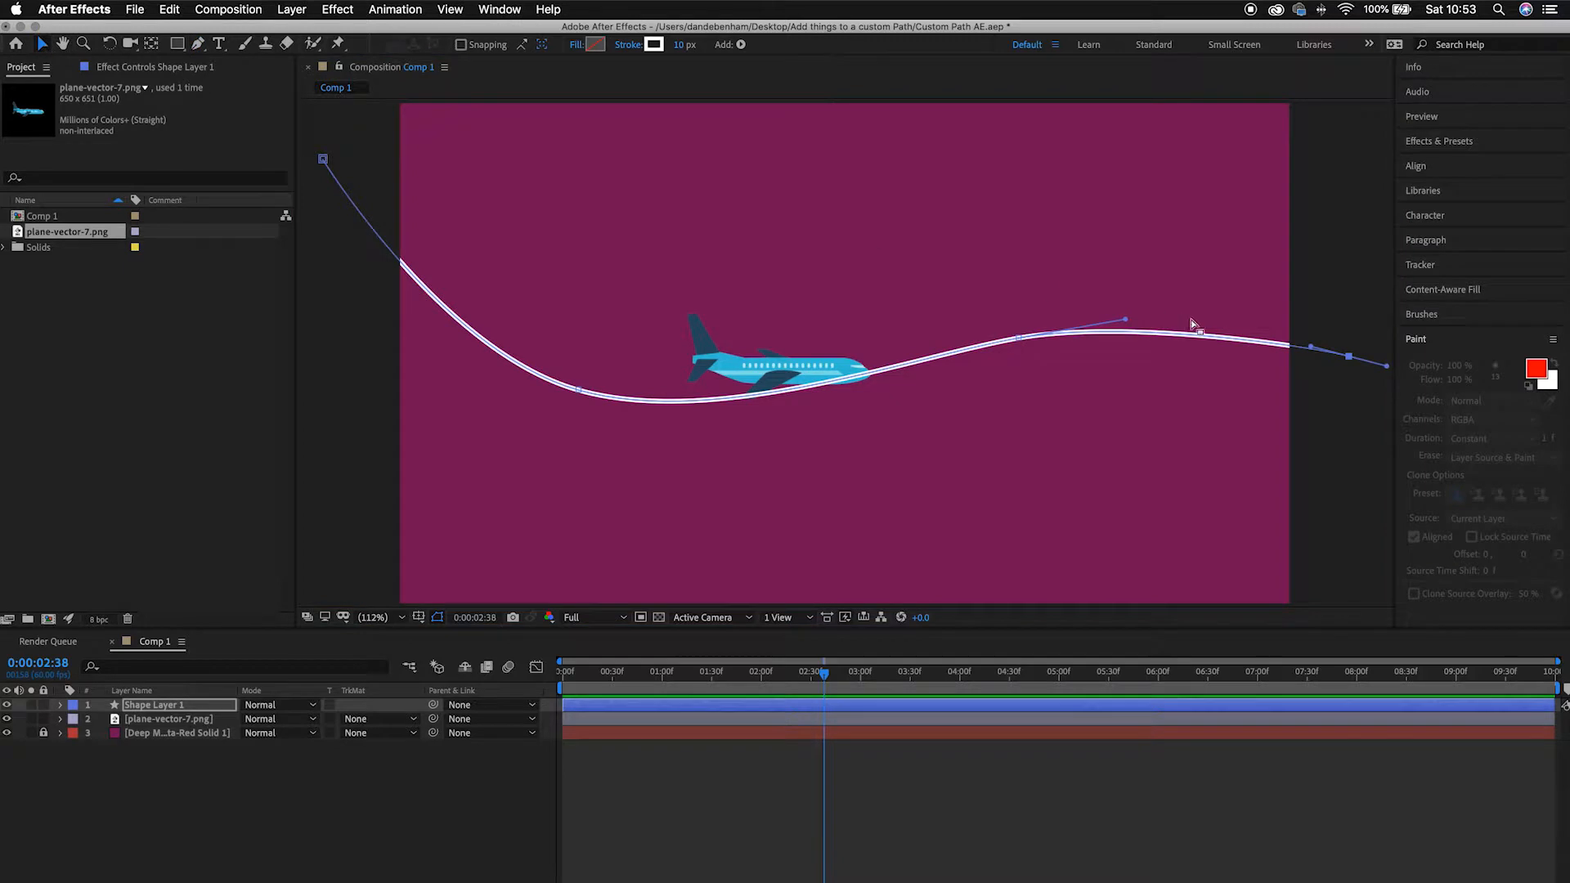
{"action": "left_click_drag", "start_coordinate": [1348, 357], "coordinate": [1398, 370]}
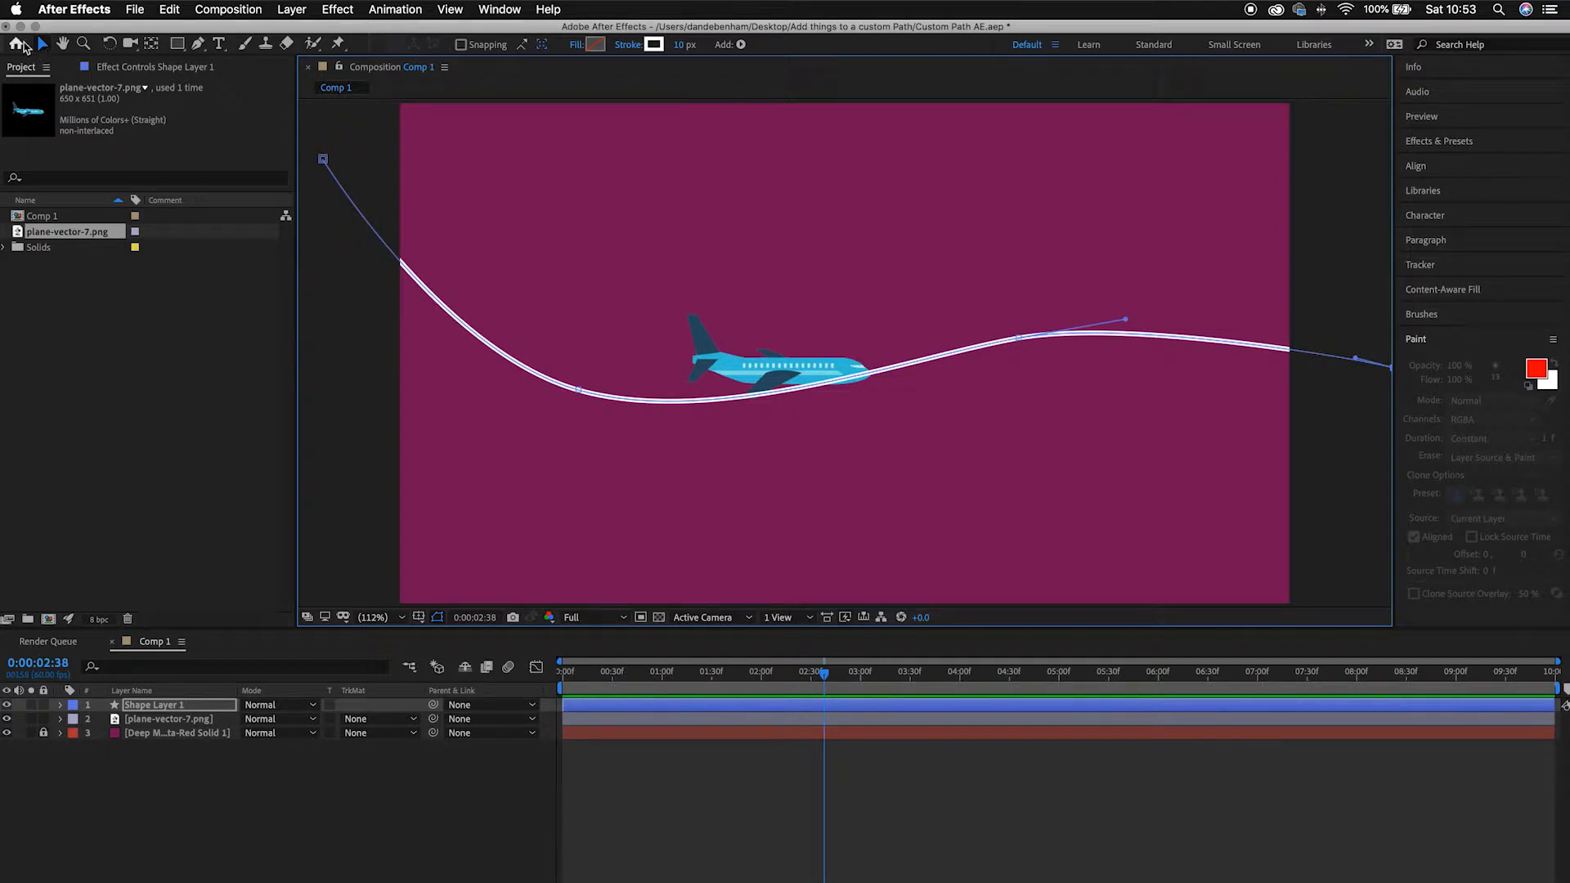
{"action": "left_click", "coordinate": [350, 474]}
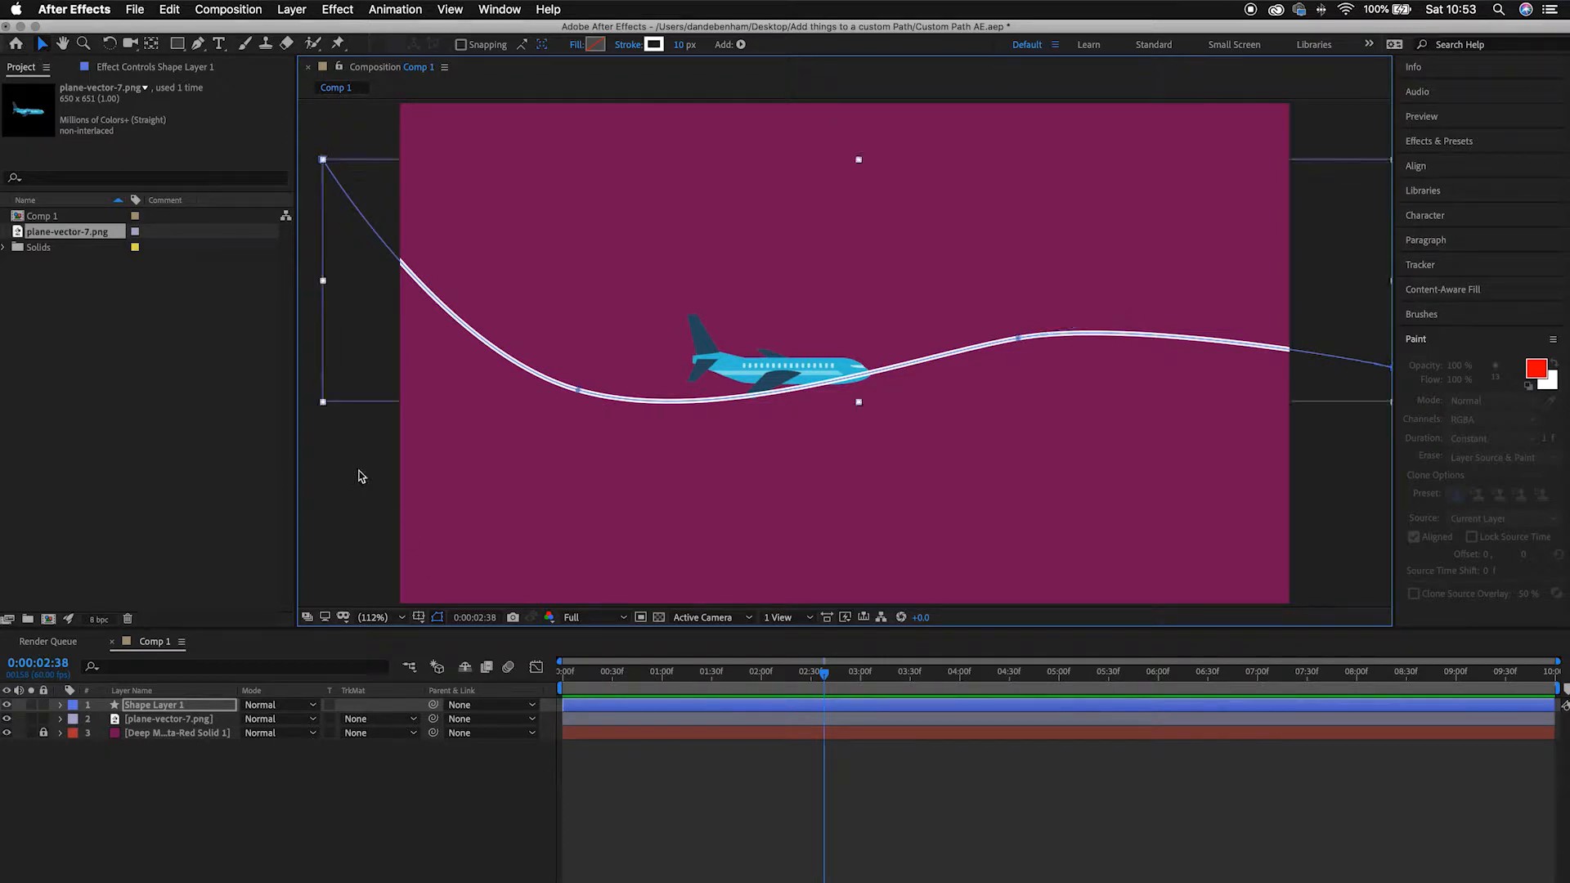
- Scale the plane-vector-7.png layer down to 74% and collapse its properties
{"action": "left_click", "coordinate": [164, 719]}
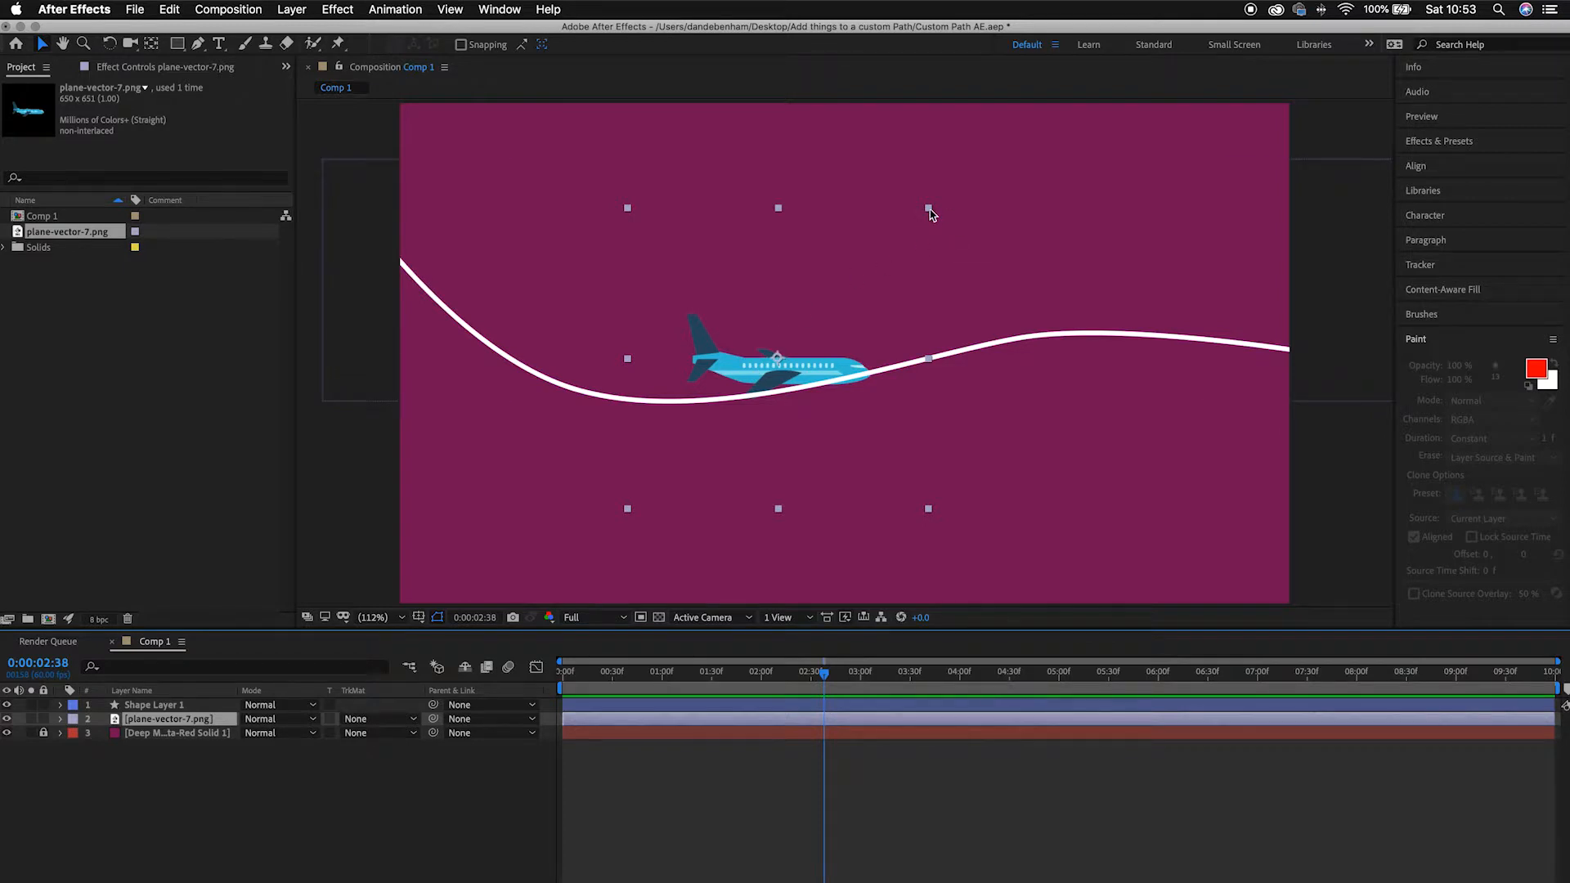
{"action": "left_click", "coordinate": [61, 720]}
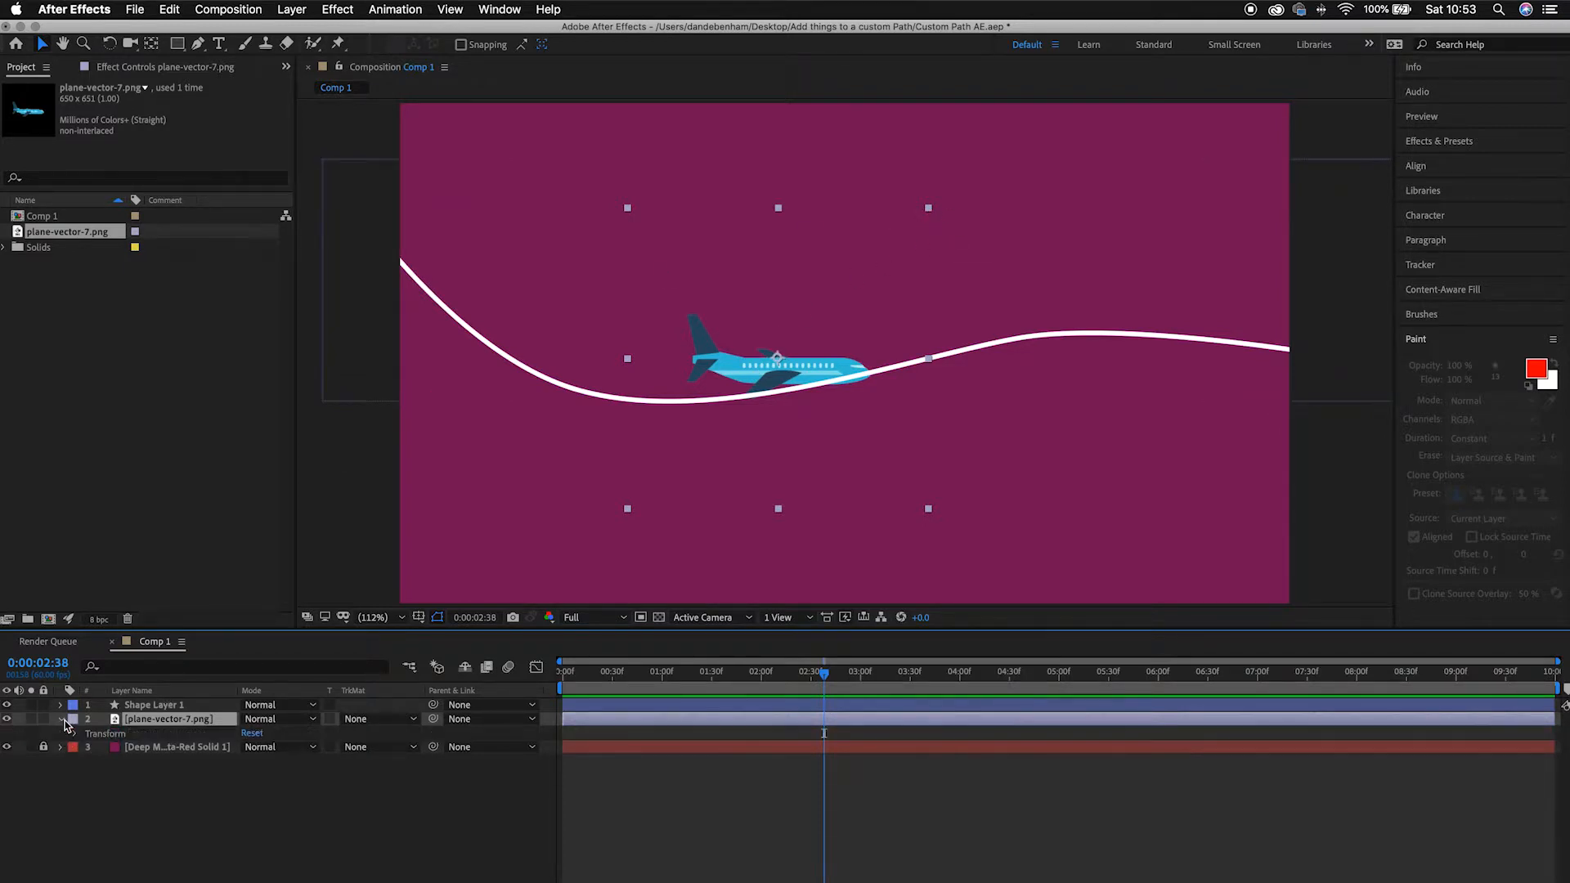
{"action": "left_click", "coordinate": [76, 734]}
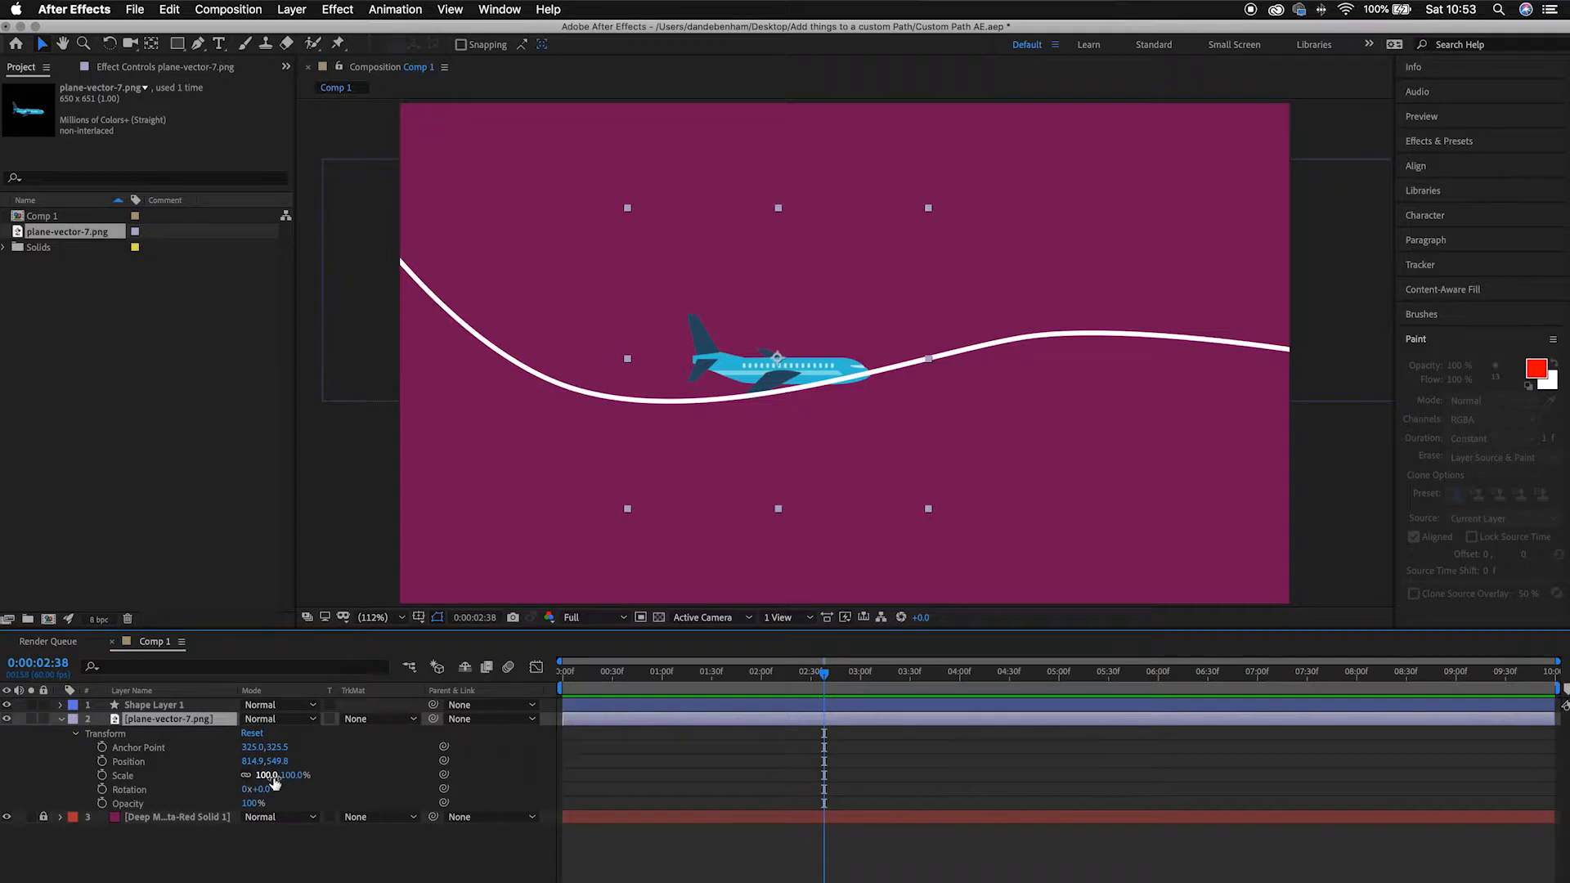
{"action": "left_click_drag", "start_coordinate": [260, 775], "coordinate": [244, 776]}
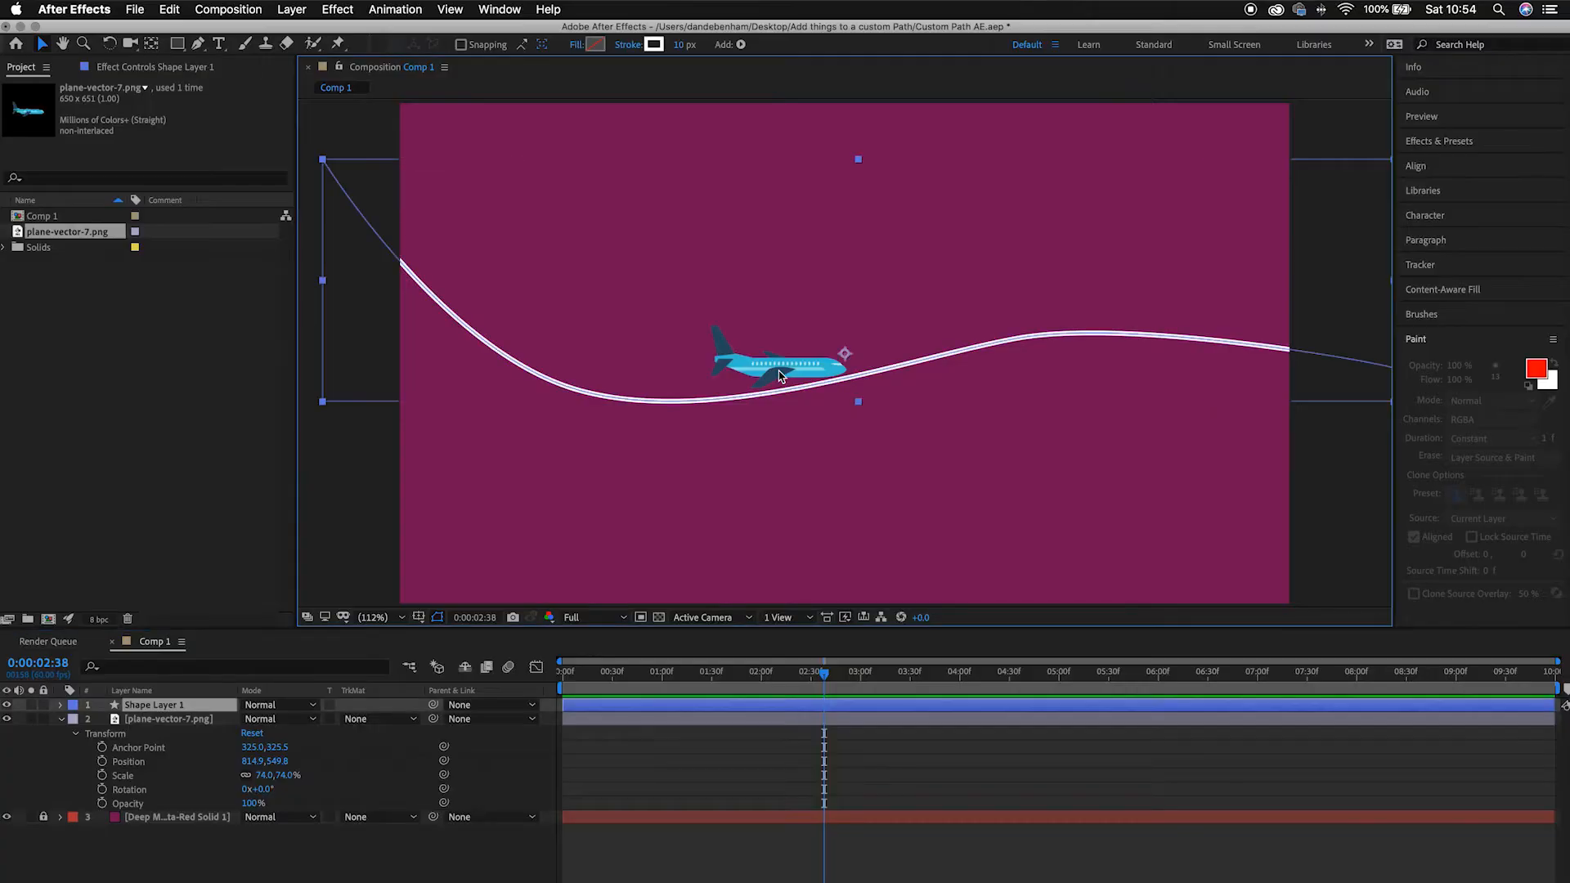
{"action": "left_click", "coordinate": [63, 721]}
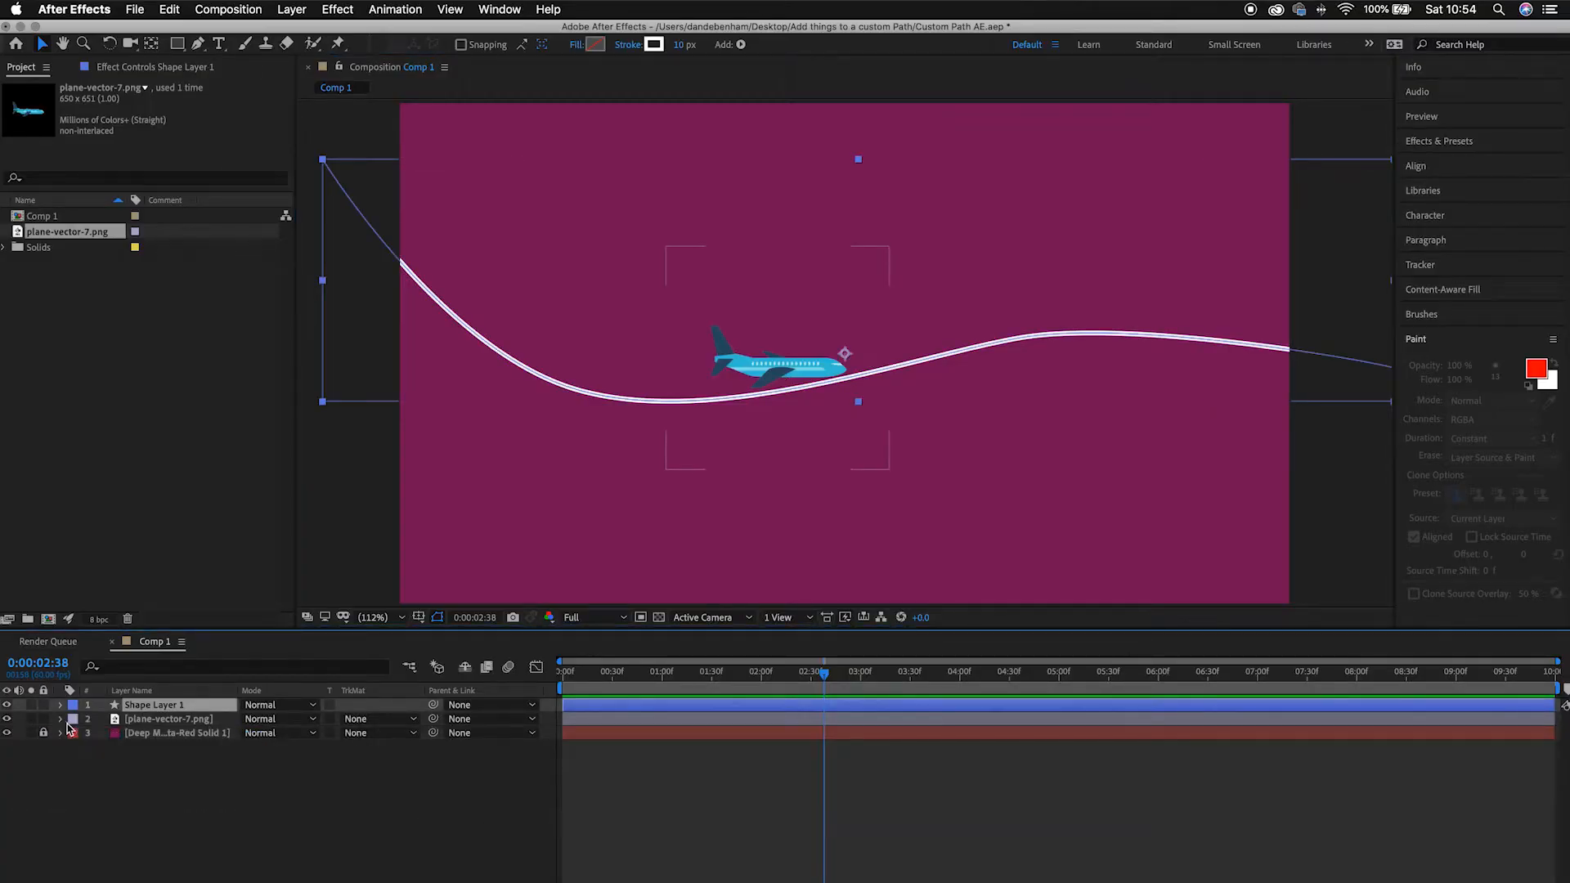
{"action": "left_click", "coordinate": [155, 771]}
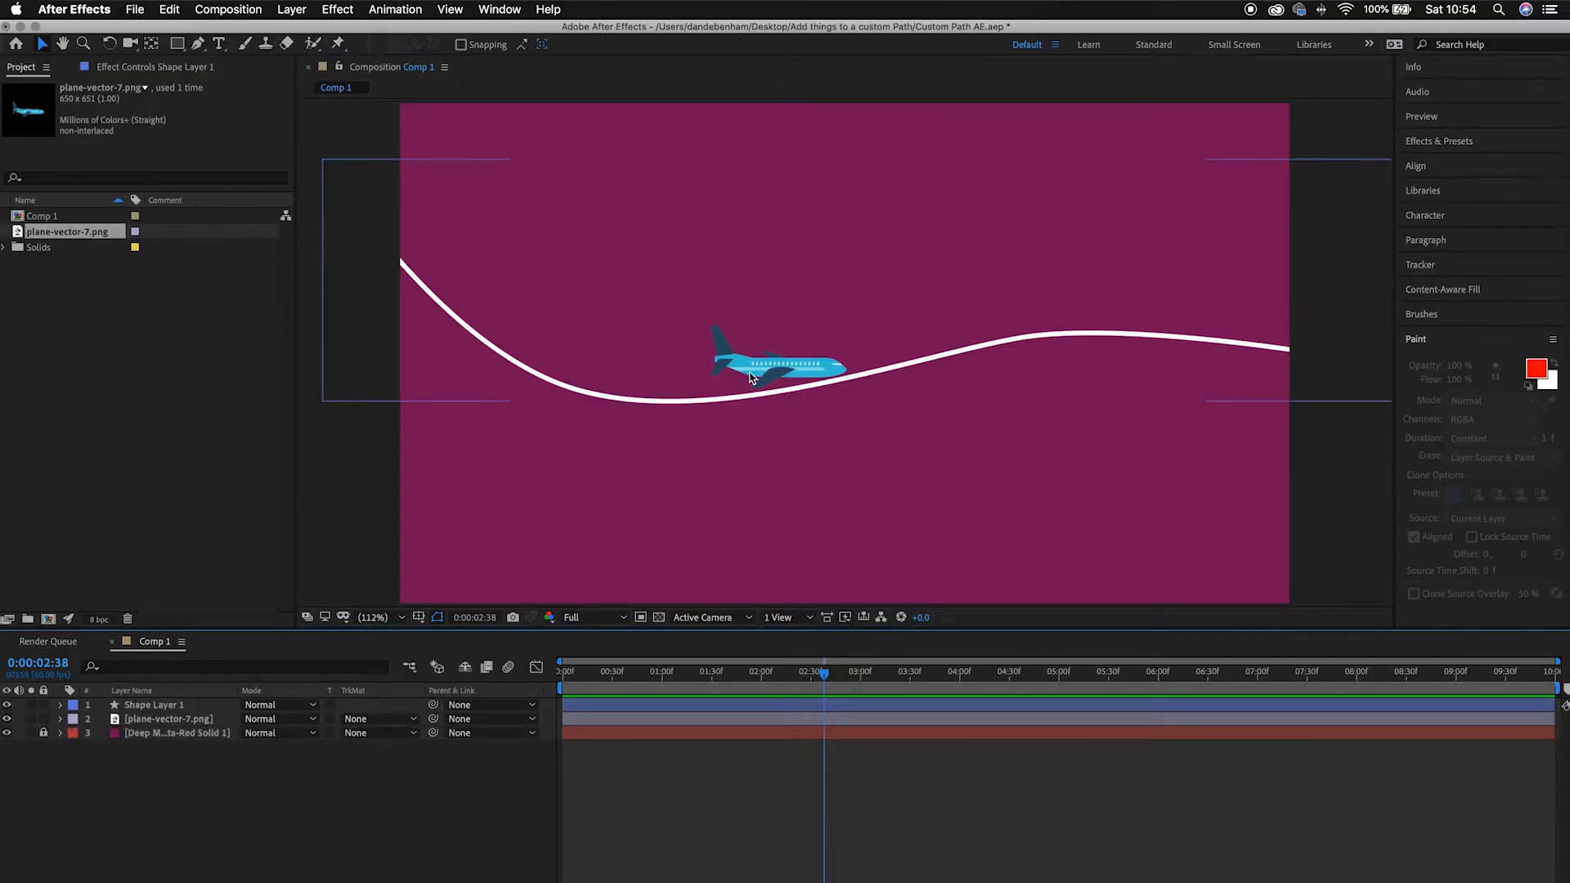
{"action": "left_click", "coordinate": [152, 706]}
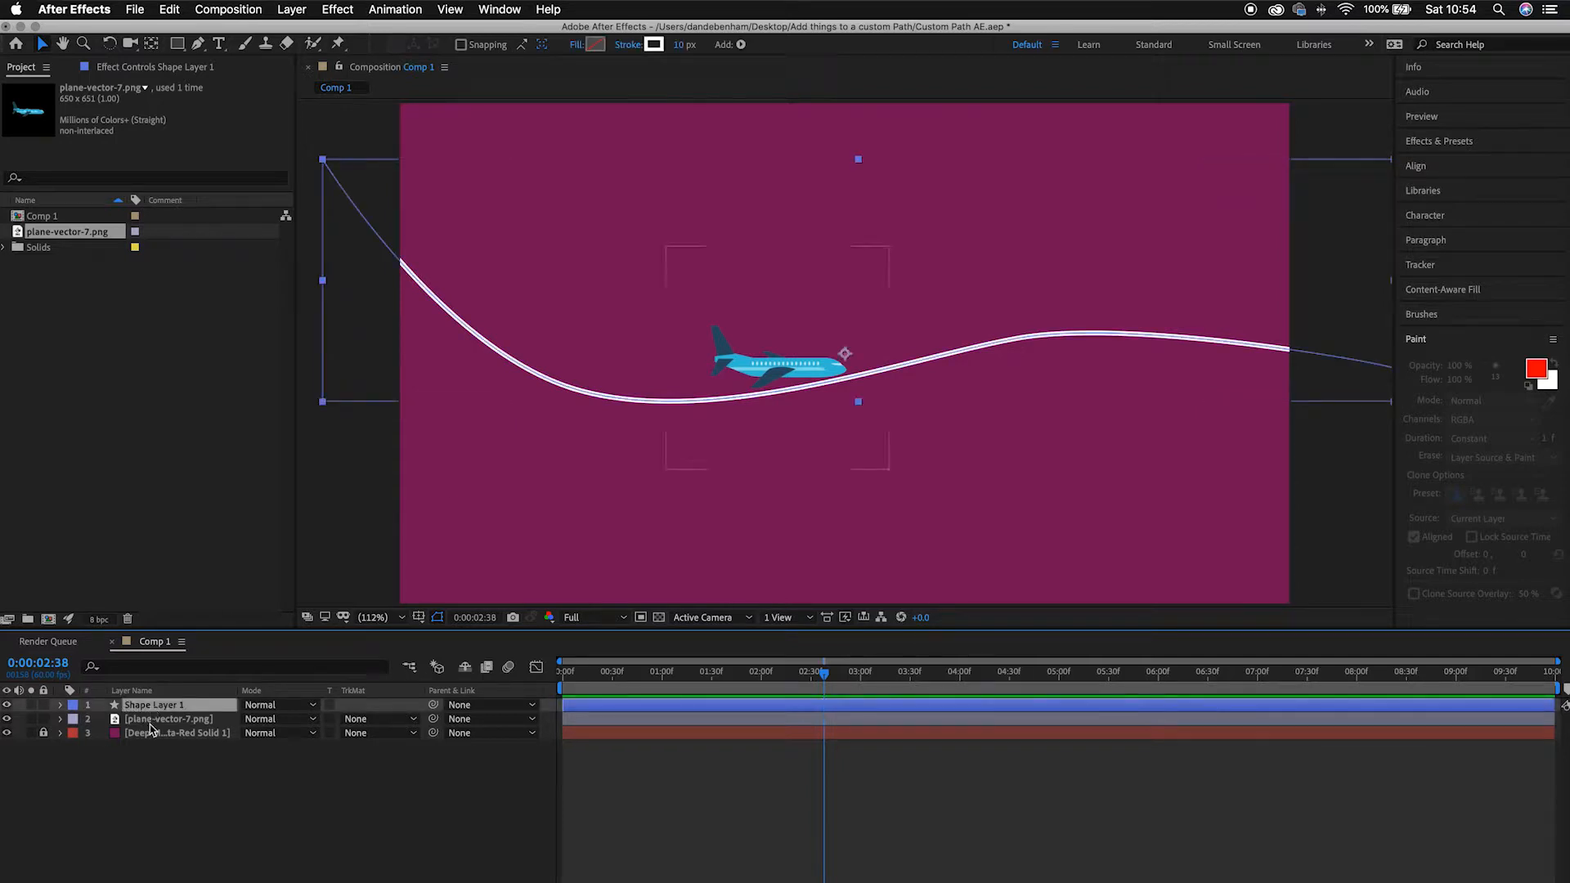
{"action": "left_click", "coordinate": [149, 723]}
{"action": "left_click", "coordinate": [149, 736]}
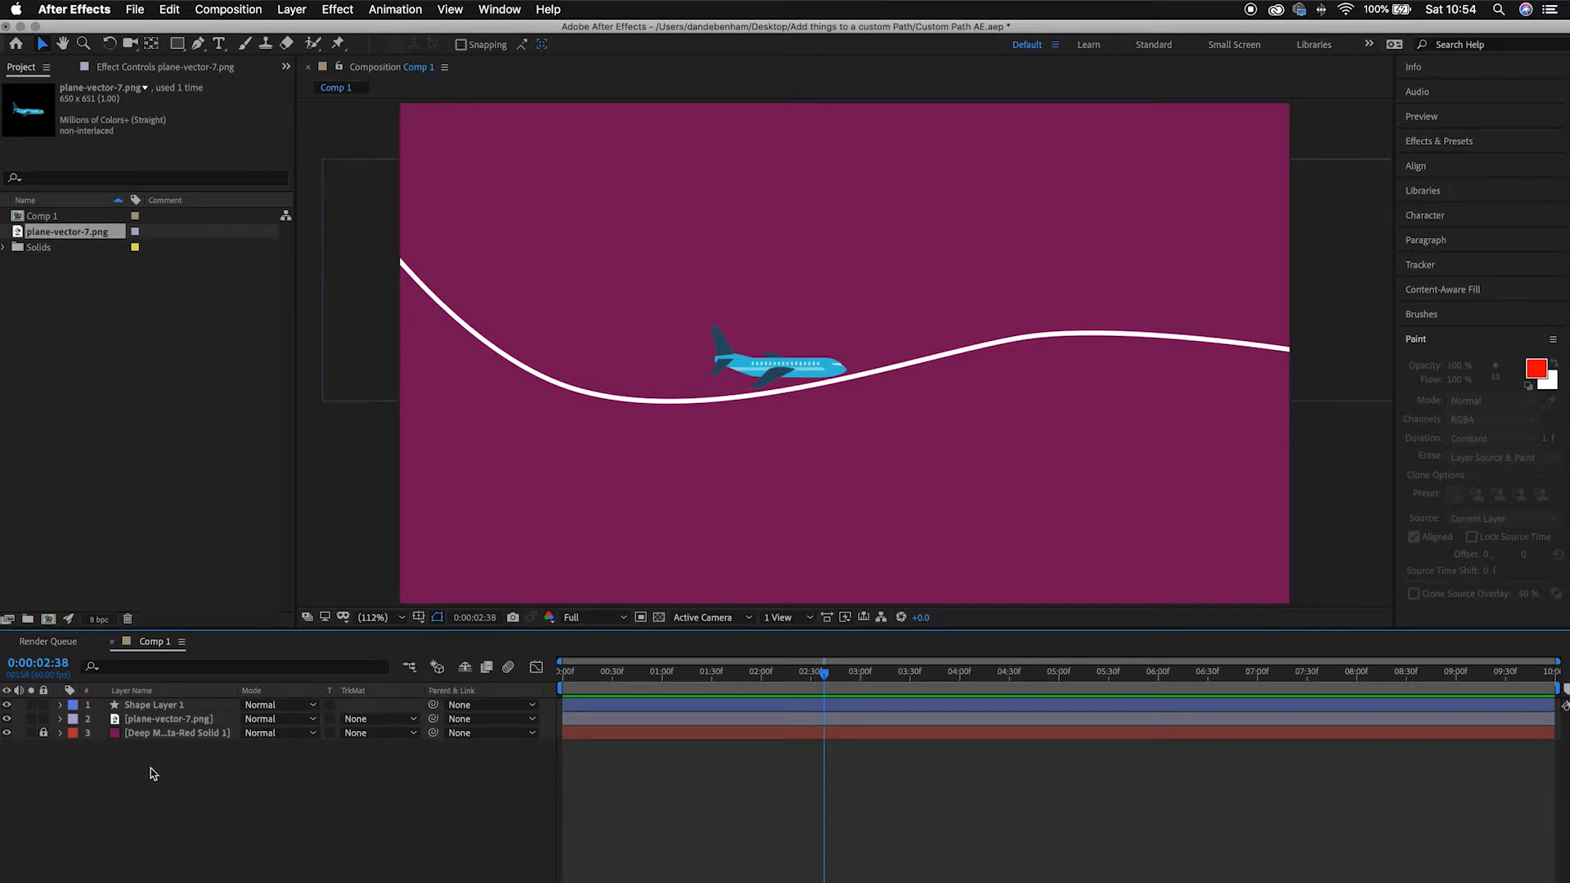
- Set the current time to 0:00:00:00 and copy the Path property of Shape 1 in Shape Layer 1
{"action": "left_click_drag", "start_coordinate": [828, 681], "coordinate": [562, 686]}
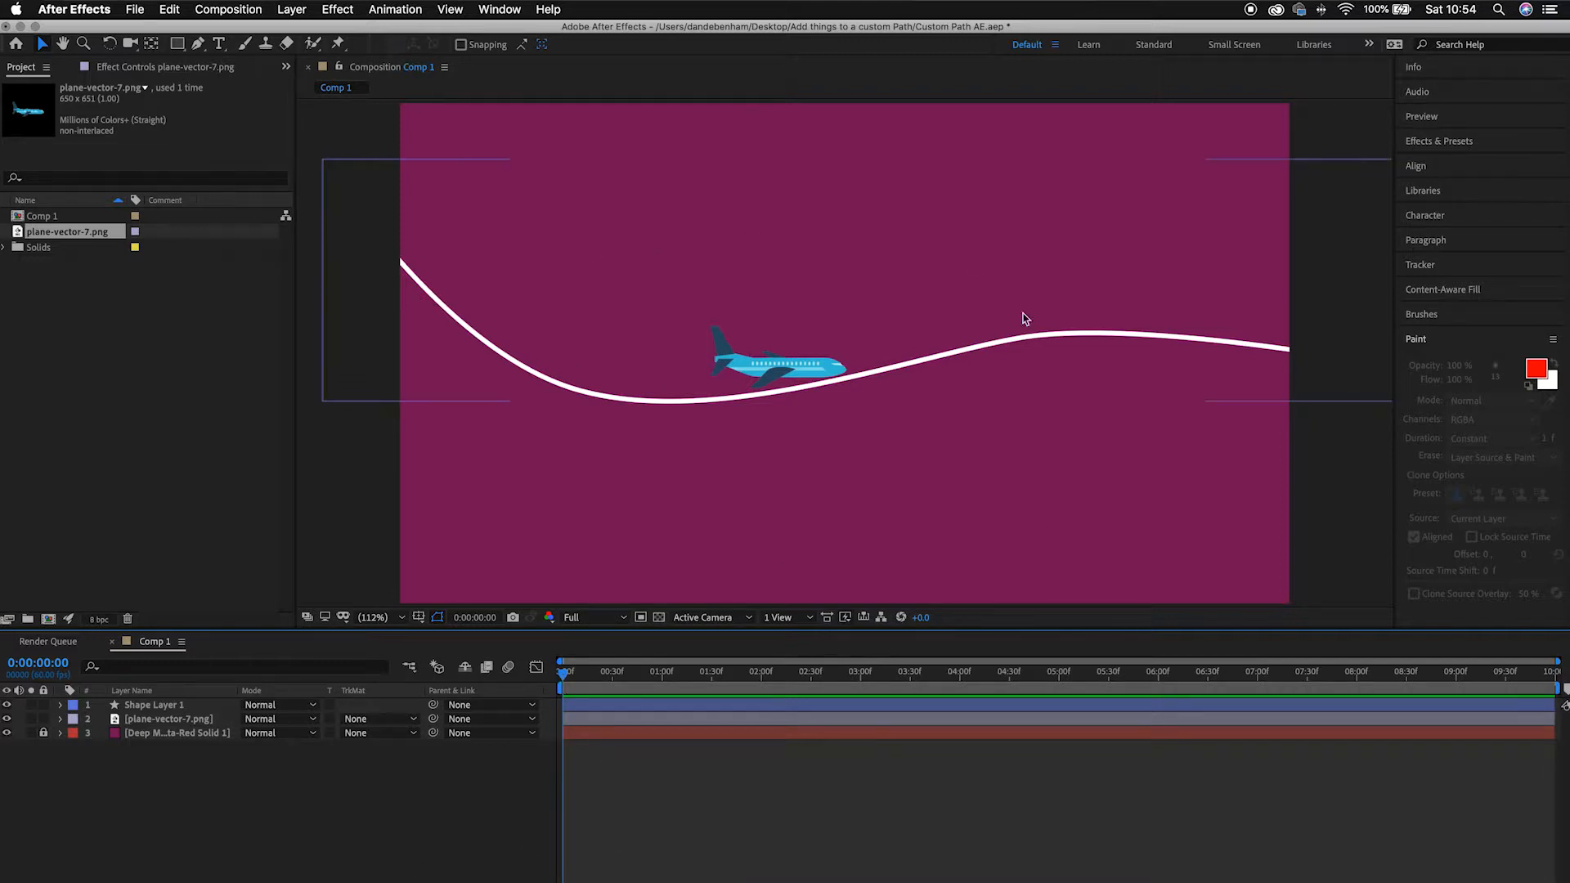
{"action": "left_click", "coordinate": [60, 706]}
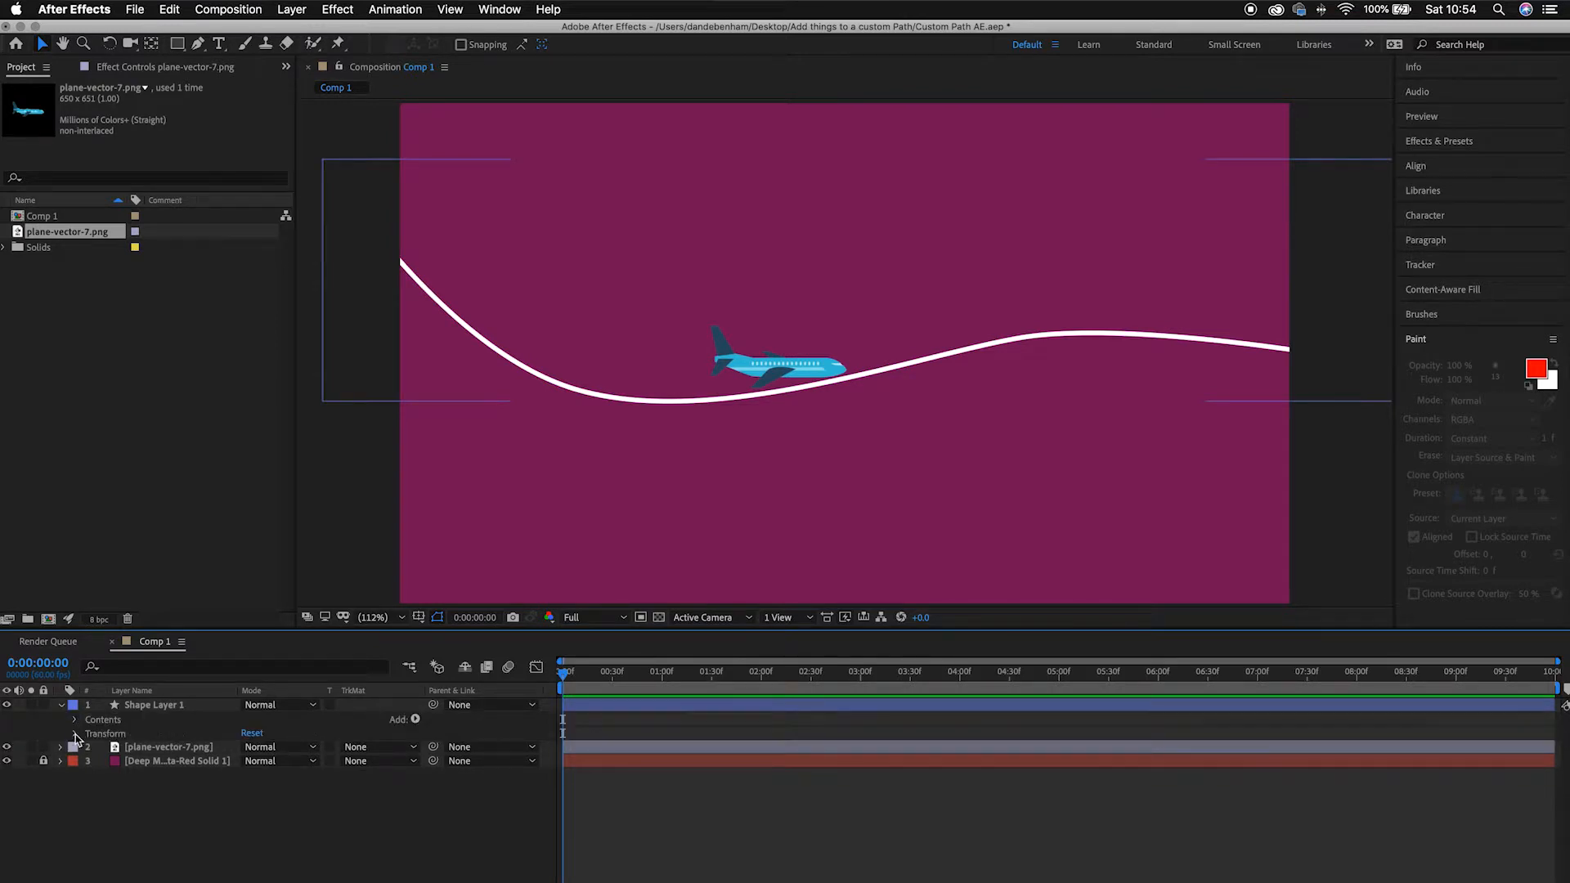
{"action": "left_click", "coordinate": [75, 735]}
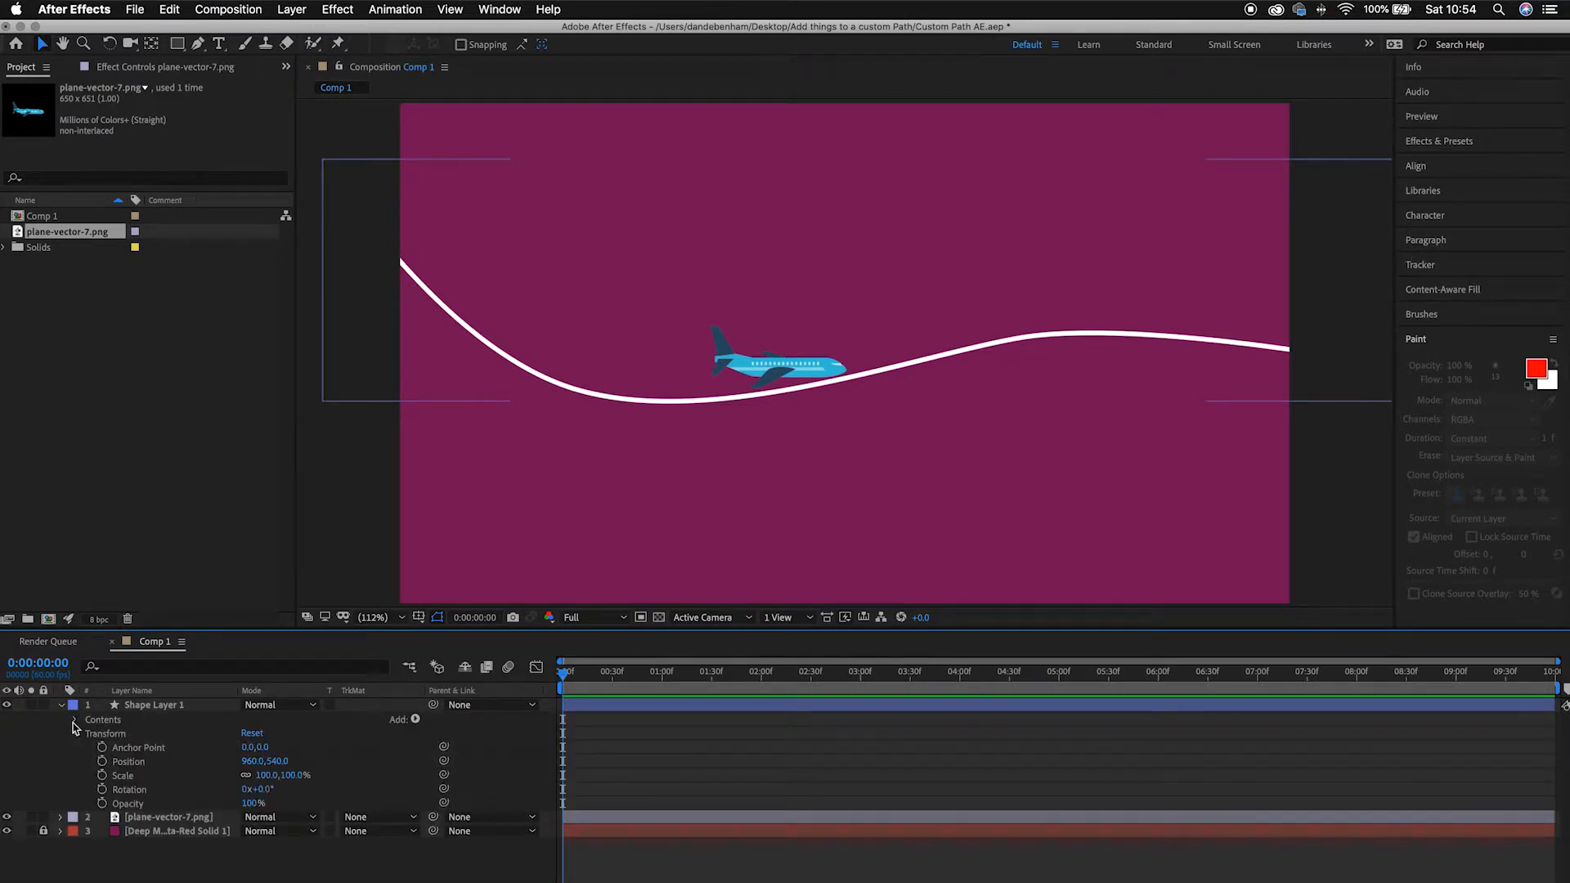
{"action": "left_click", "coordinate": [75, 721]}
{"action": "left_click", "coordinate": [78, 748]}
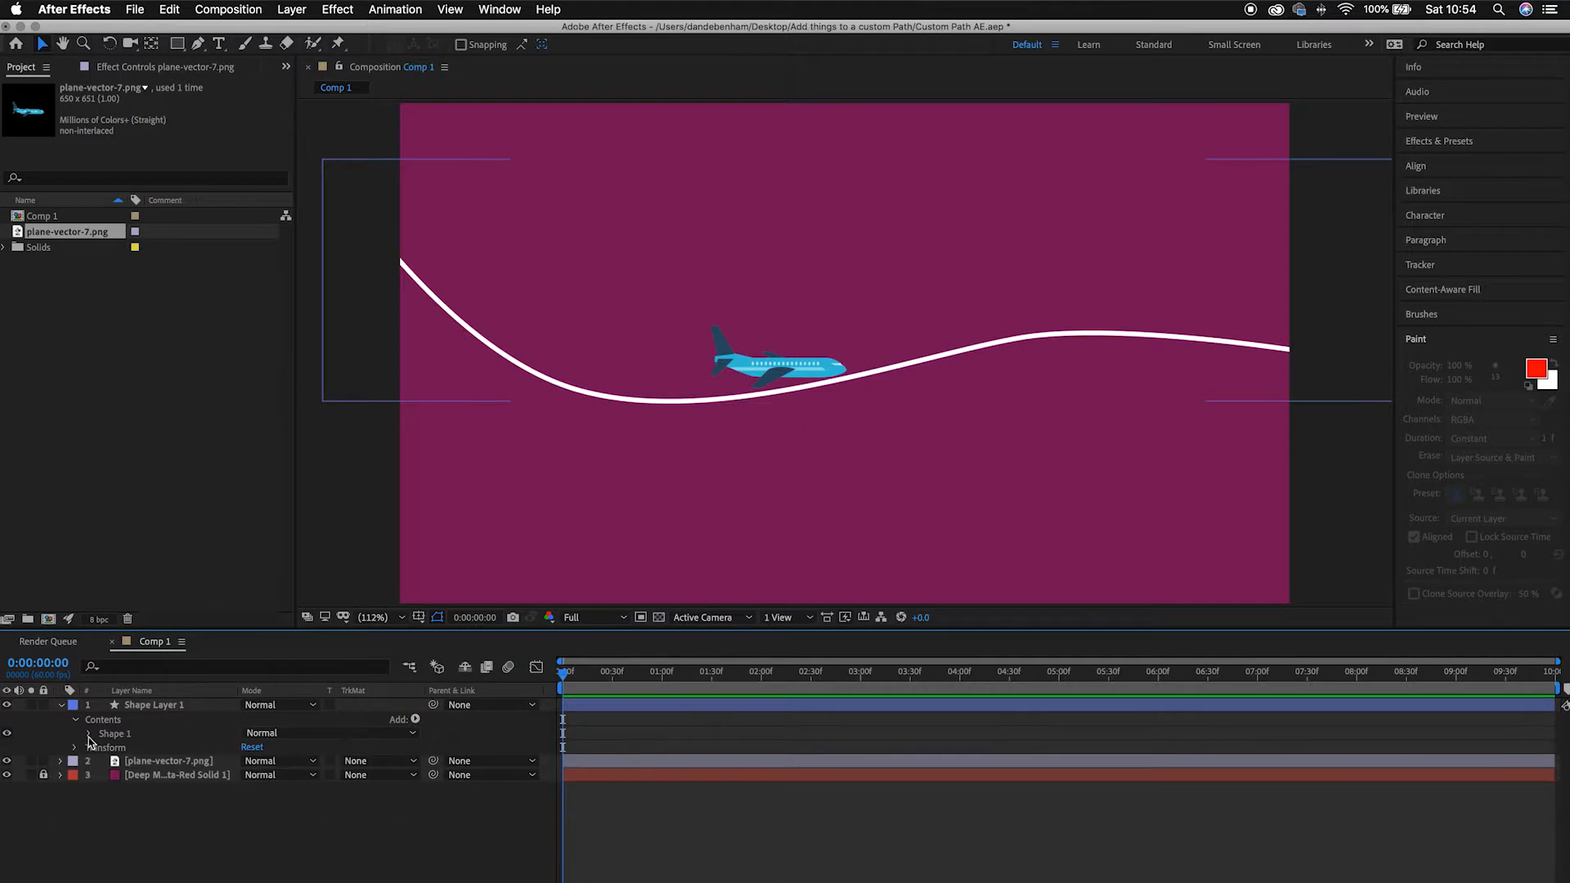
{"action": "left_click", "coordinate": [90, 734]}
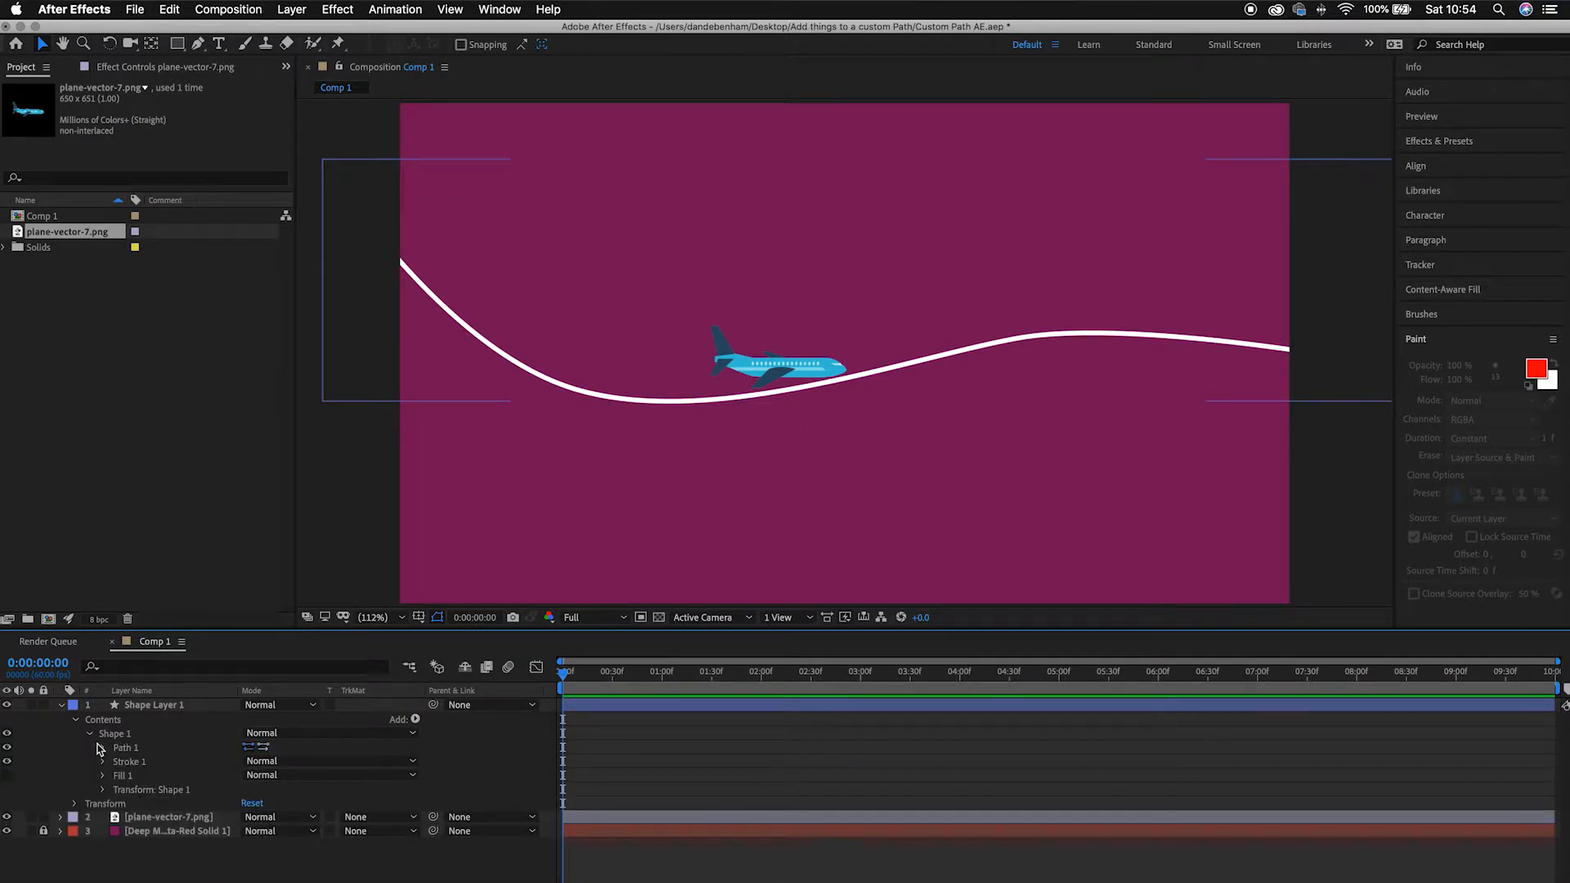
{"action": "left_click", "coordinate": [103, 749]}
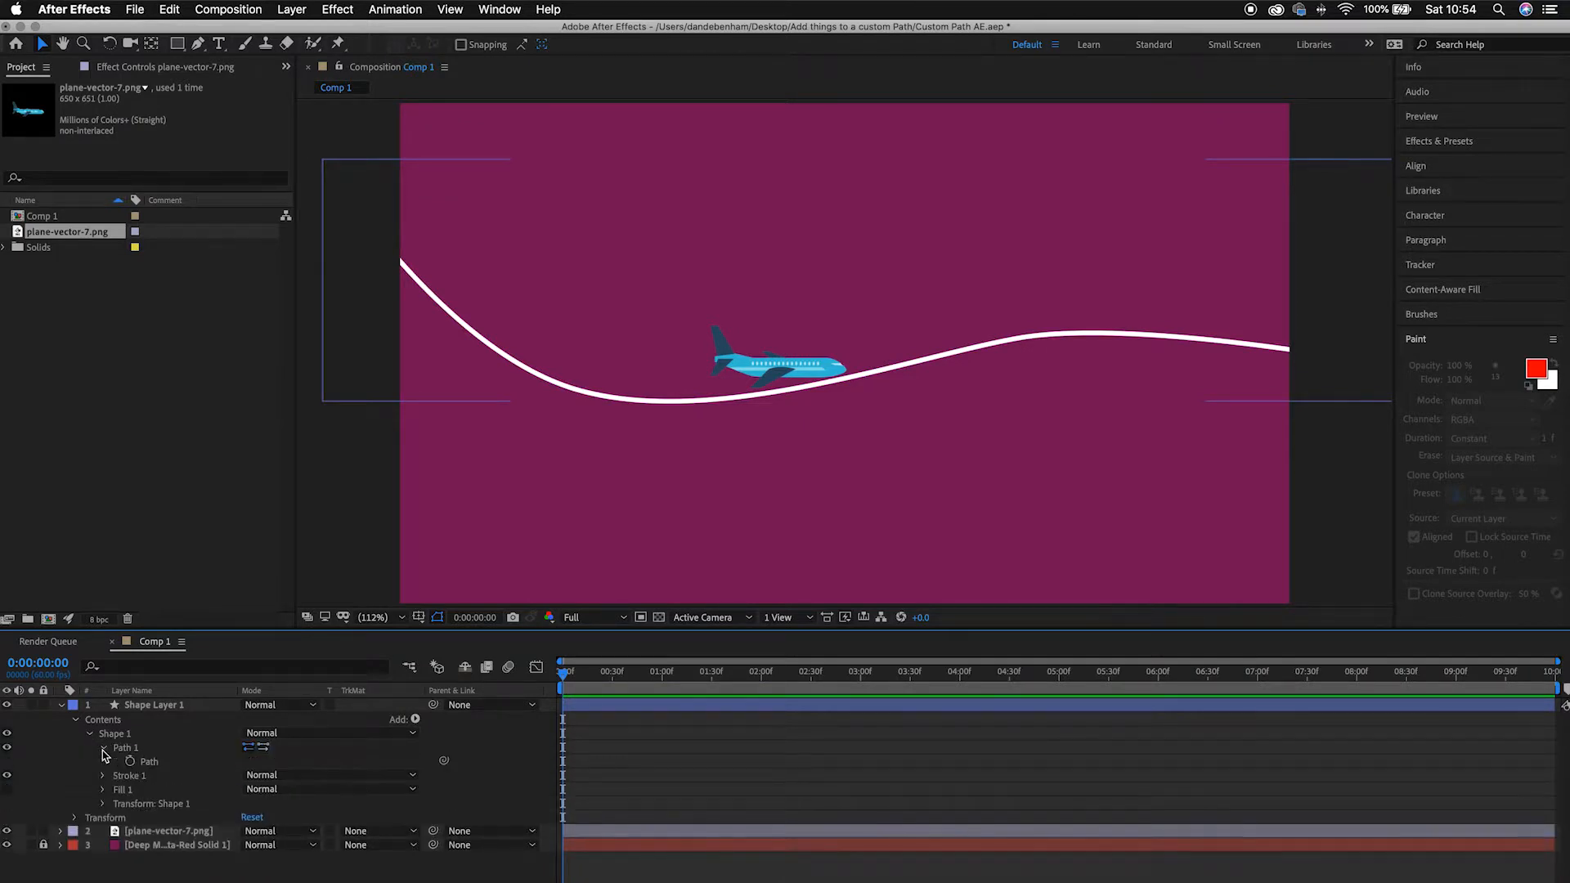
{"action": "left_click", "coordinate": [150, 762]}
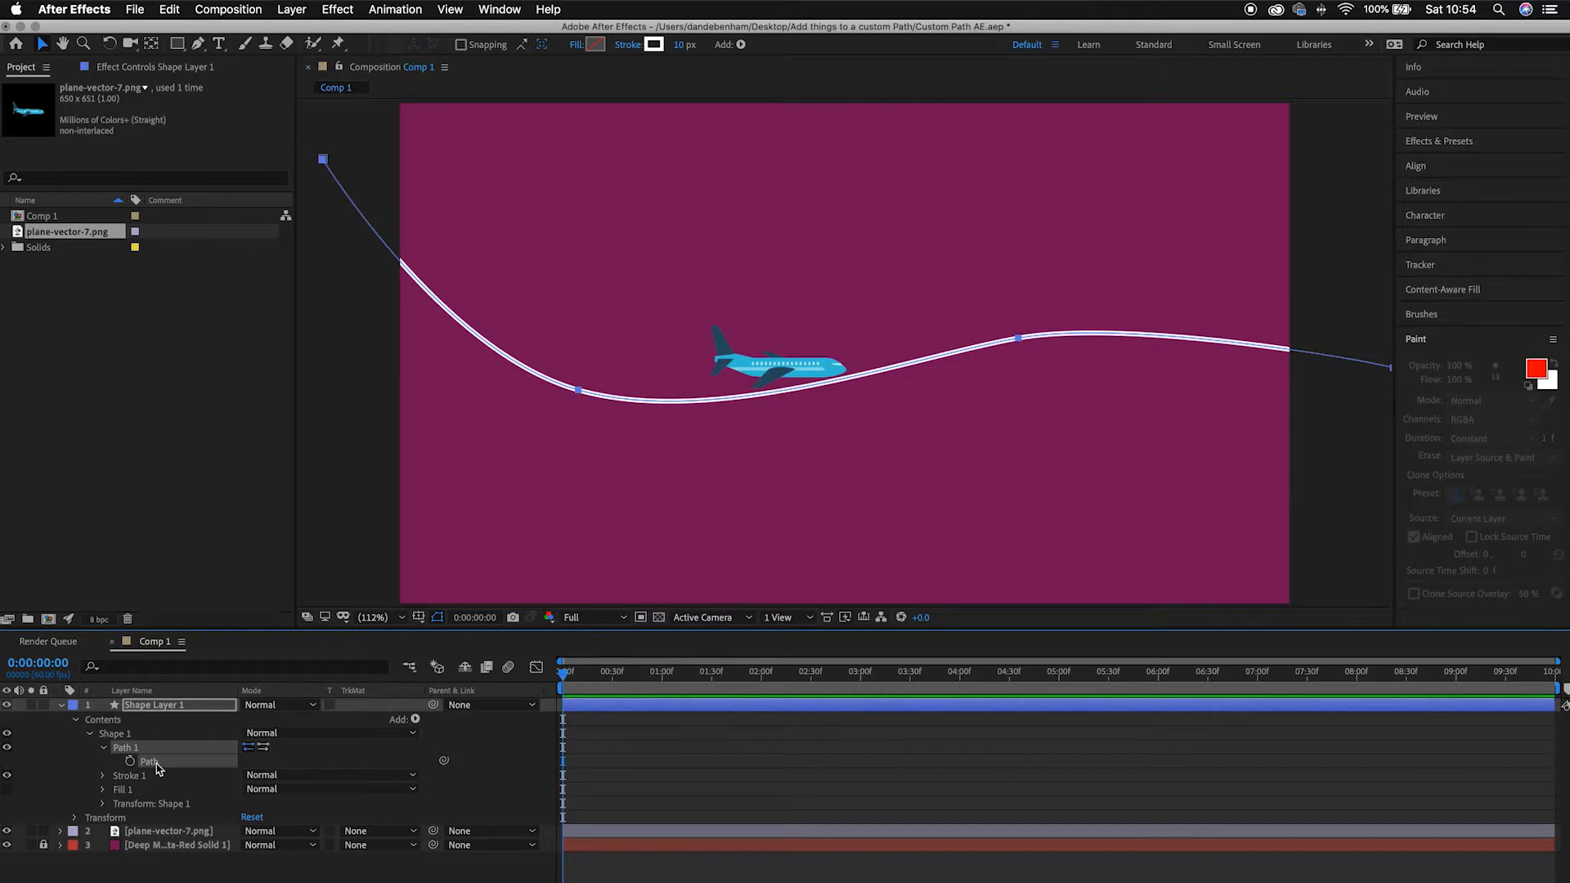
- Paste the copied path into the Position property of the plane-vector-7.png layer
{"action": "left_click", "coordinate": [59, 832]}
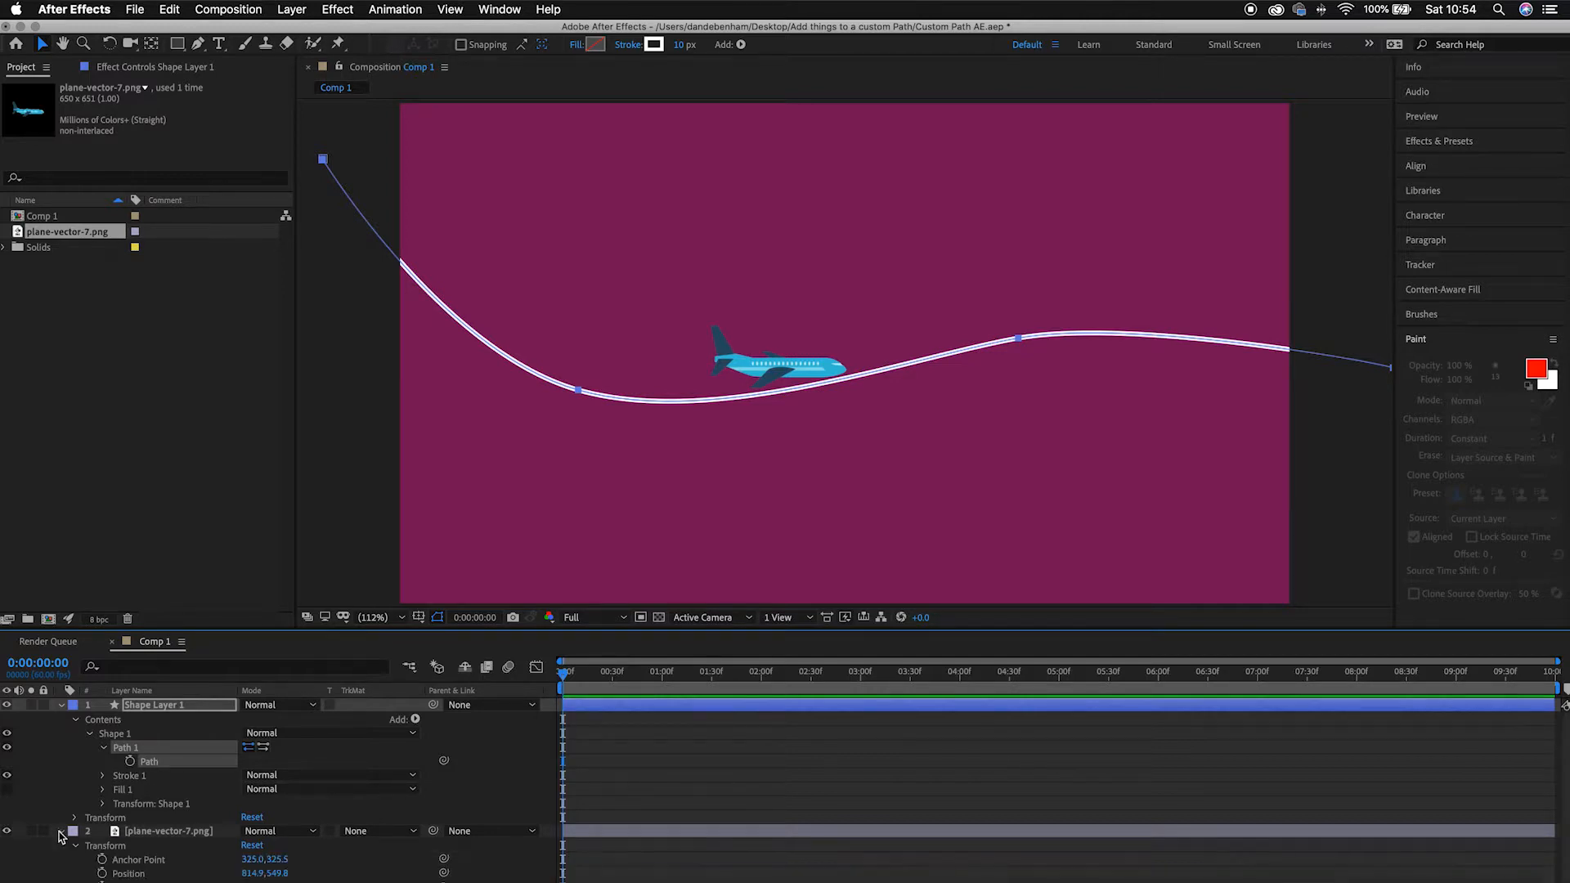
{"action": "left_click", "coordinate": [131, 874]}
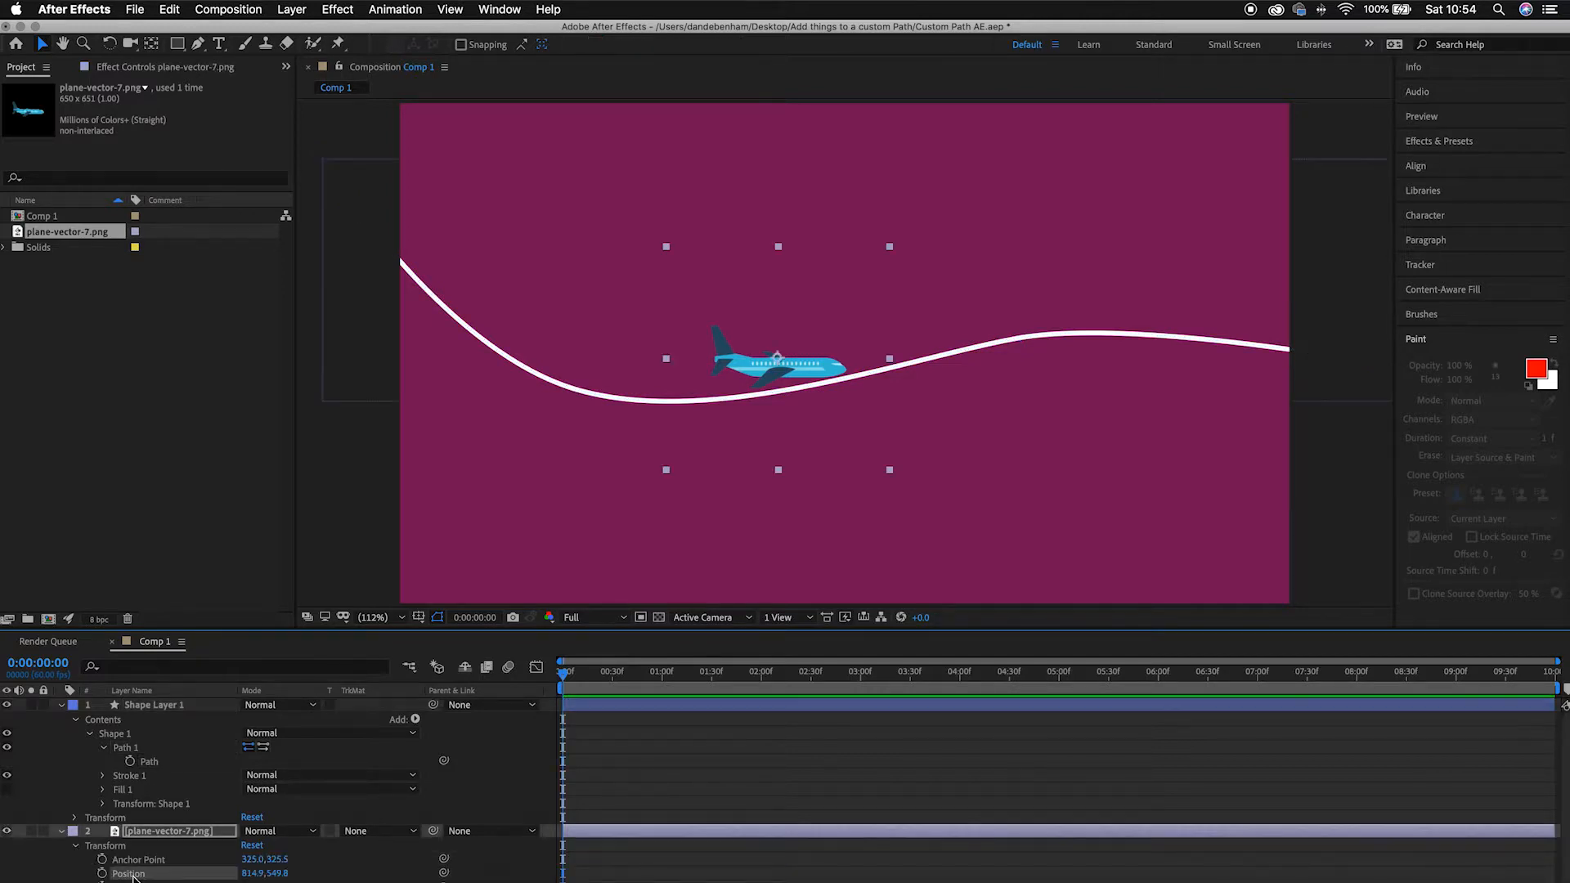
{"action": "key", "text": "super+v"}
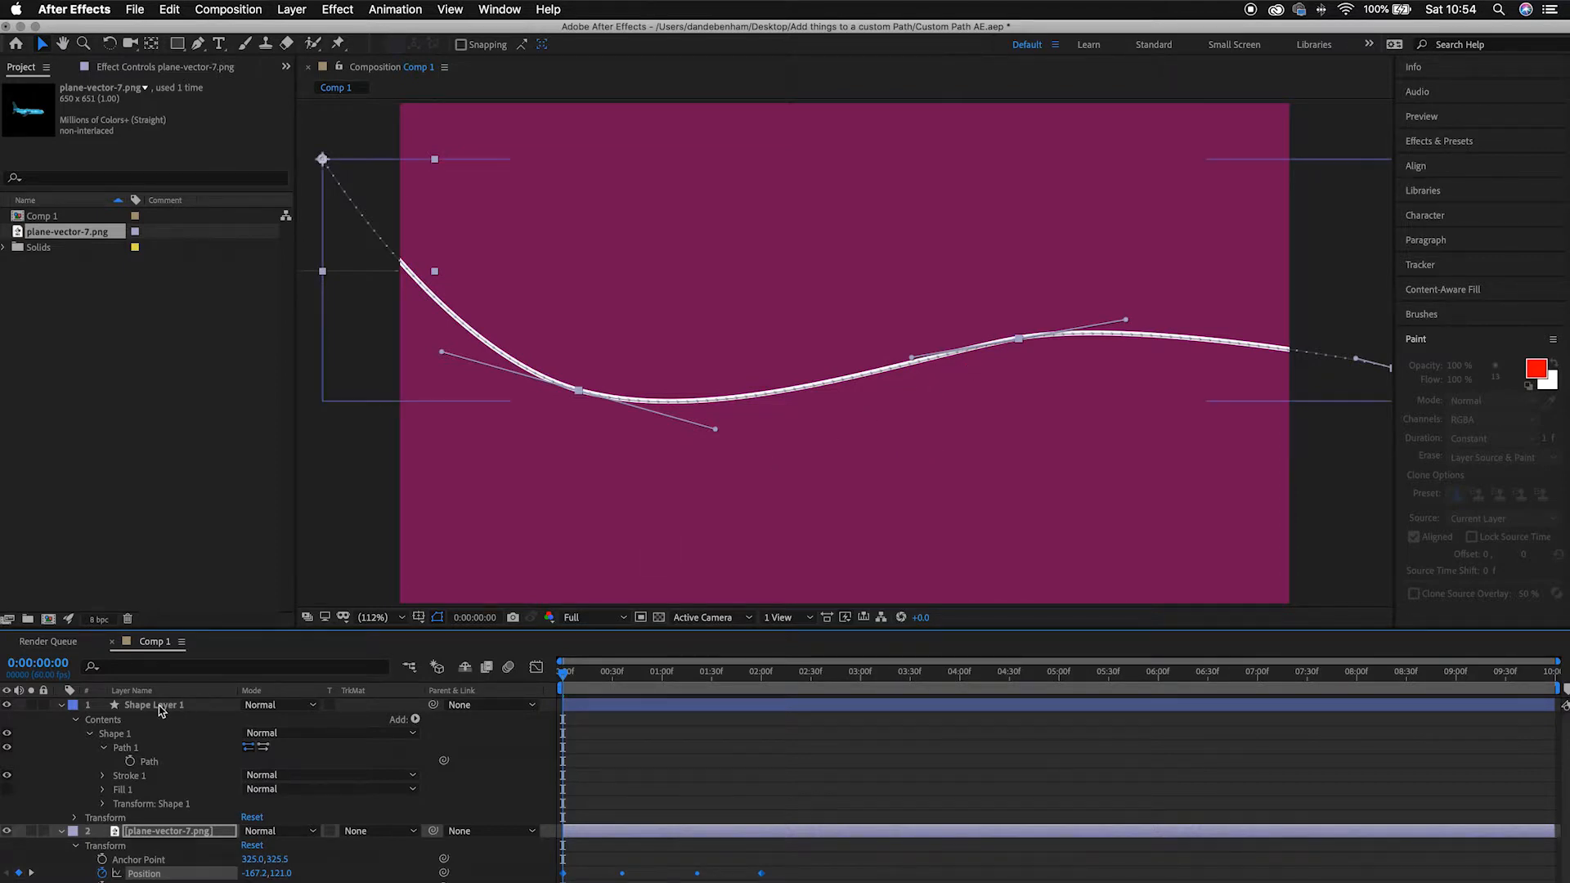
- Delete Shape Layer 1 and preview the plane's flight along its motion path
{"action": "left_click", "coordinate": [160, 707]}
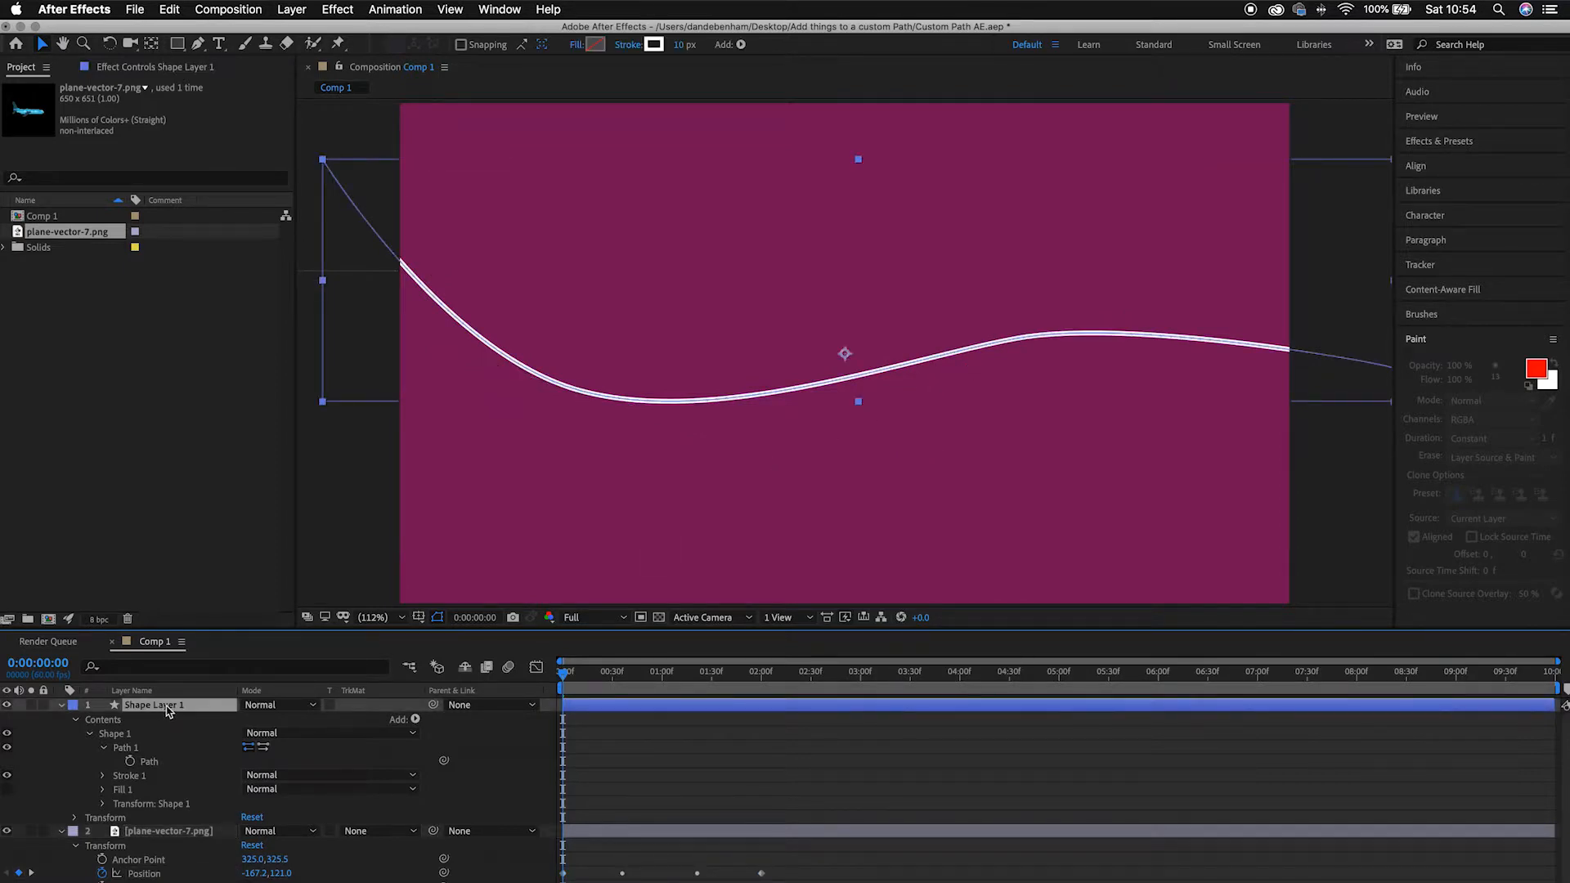
{"action": "key", "text": "Delete"}
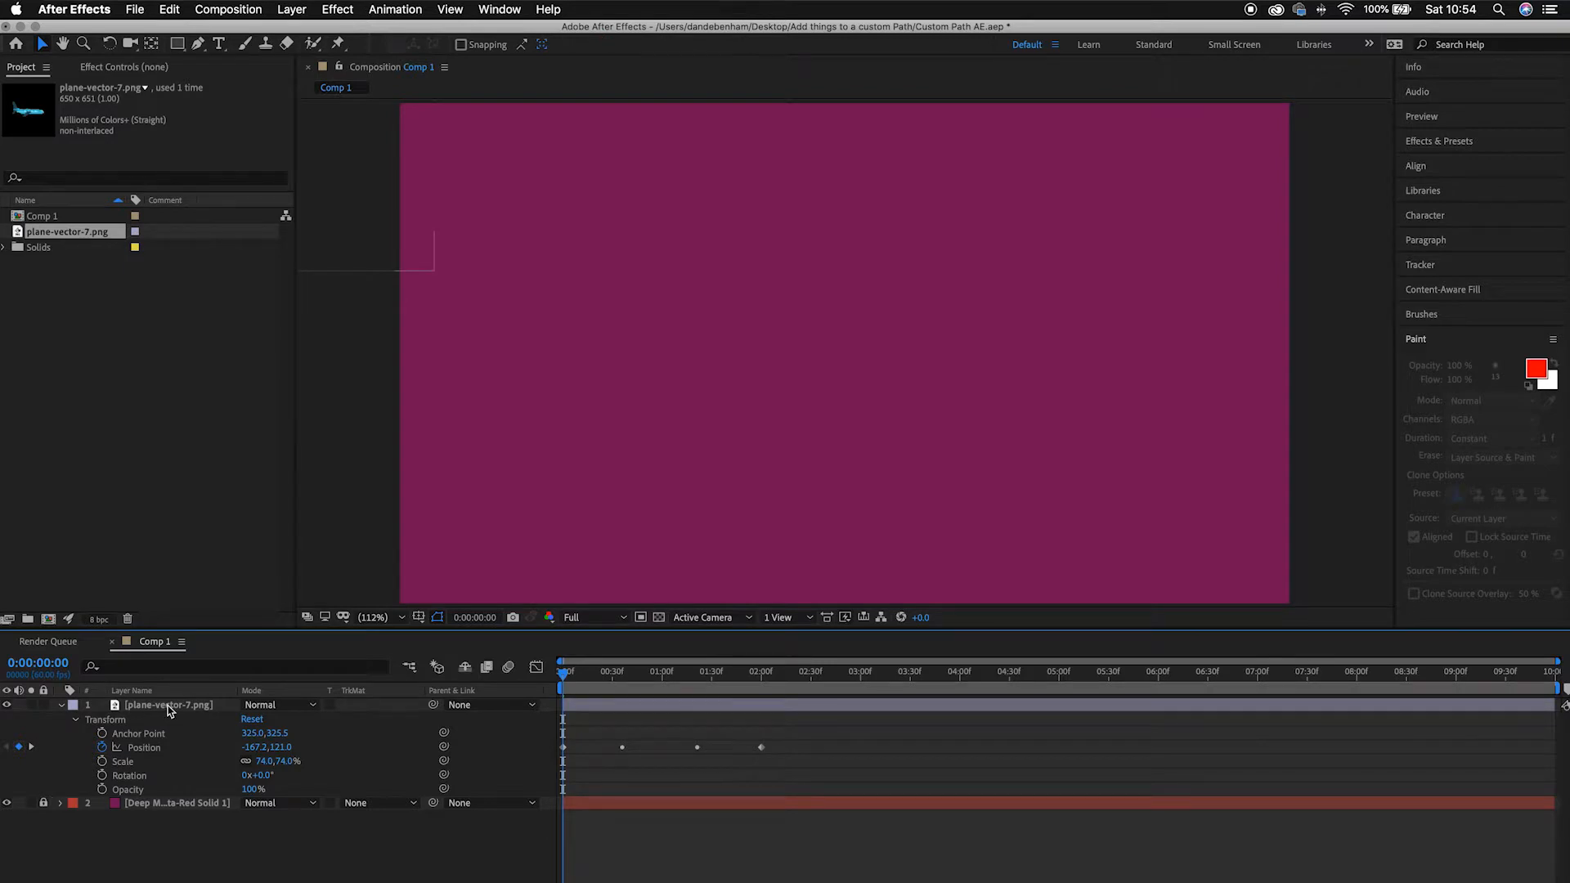
{"action": "key", "text": "space"}
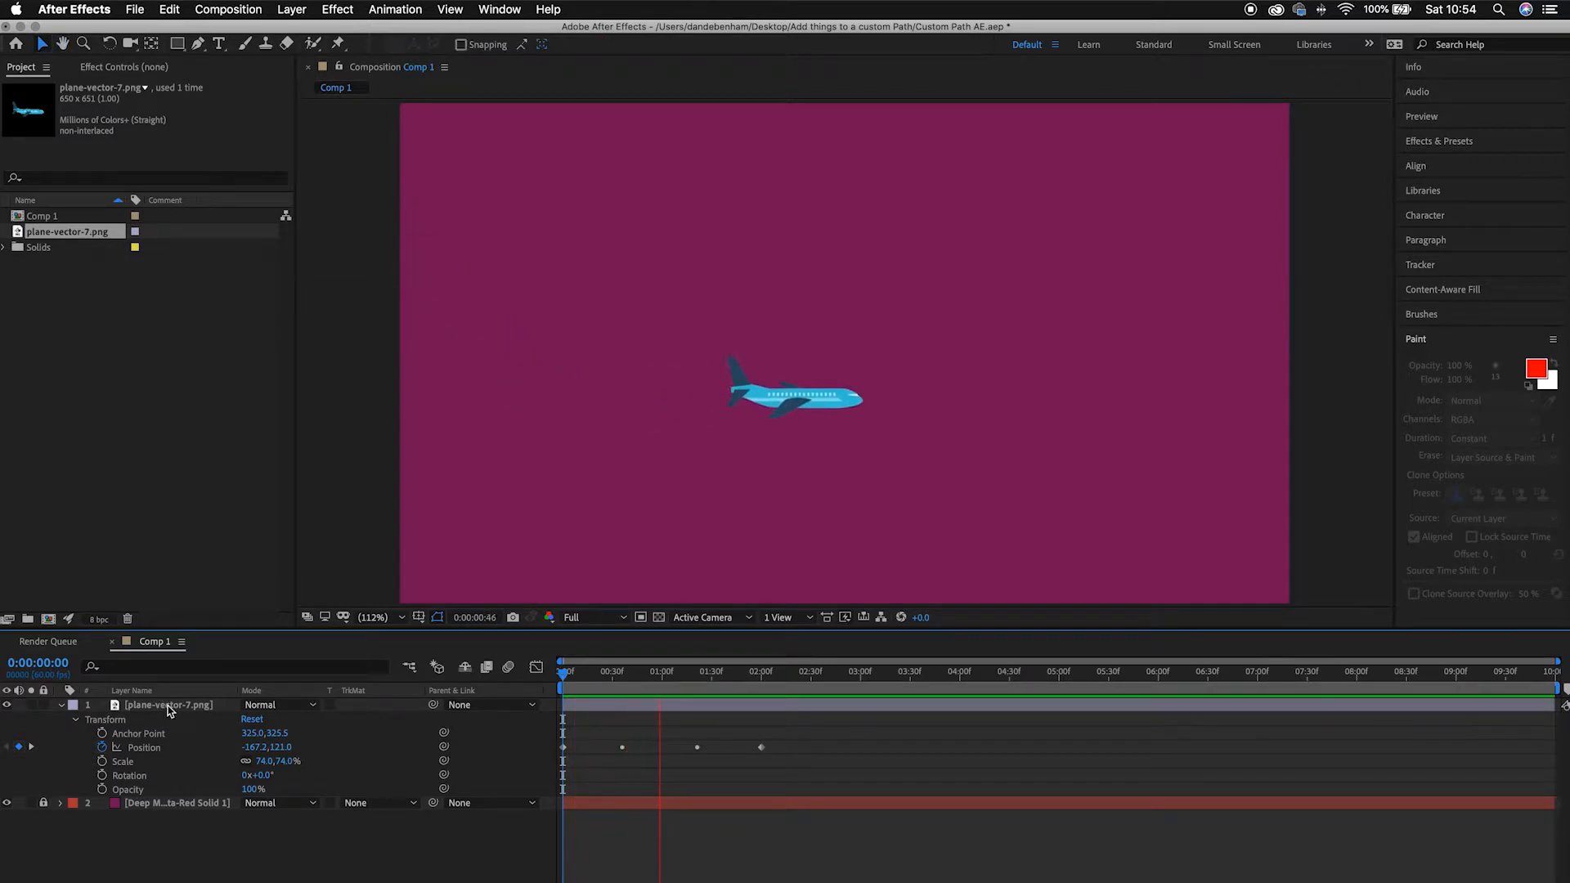
{"action": "key", "text": "space"}
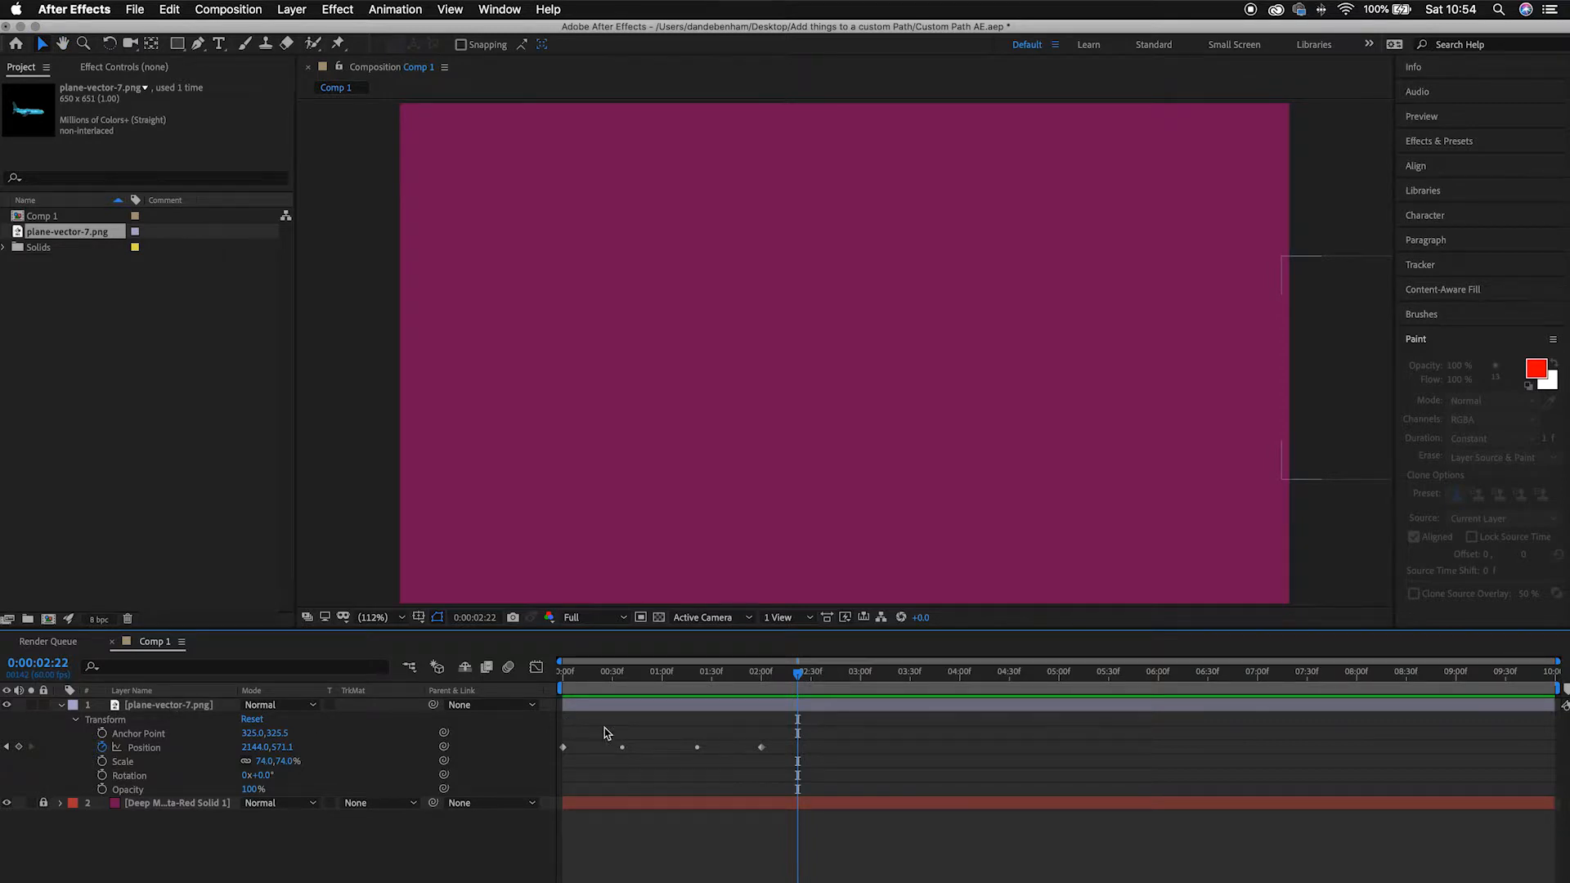
- Slow the flight by moving the plane's last Position keyframe to about 7.5 seconds, and preview it from the start
{"action": "left_click_drag", "start_coordinate": [764, 748], "coordinate": [1315, 747]}
{"action": "left_click_drag", "start_coordinate": [798, 677], "coordinate": [564, 681]}
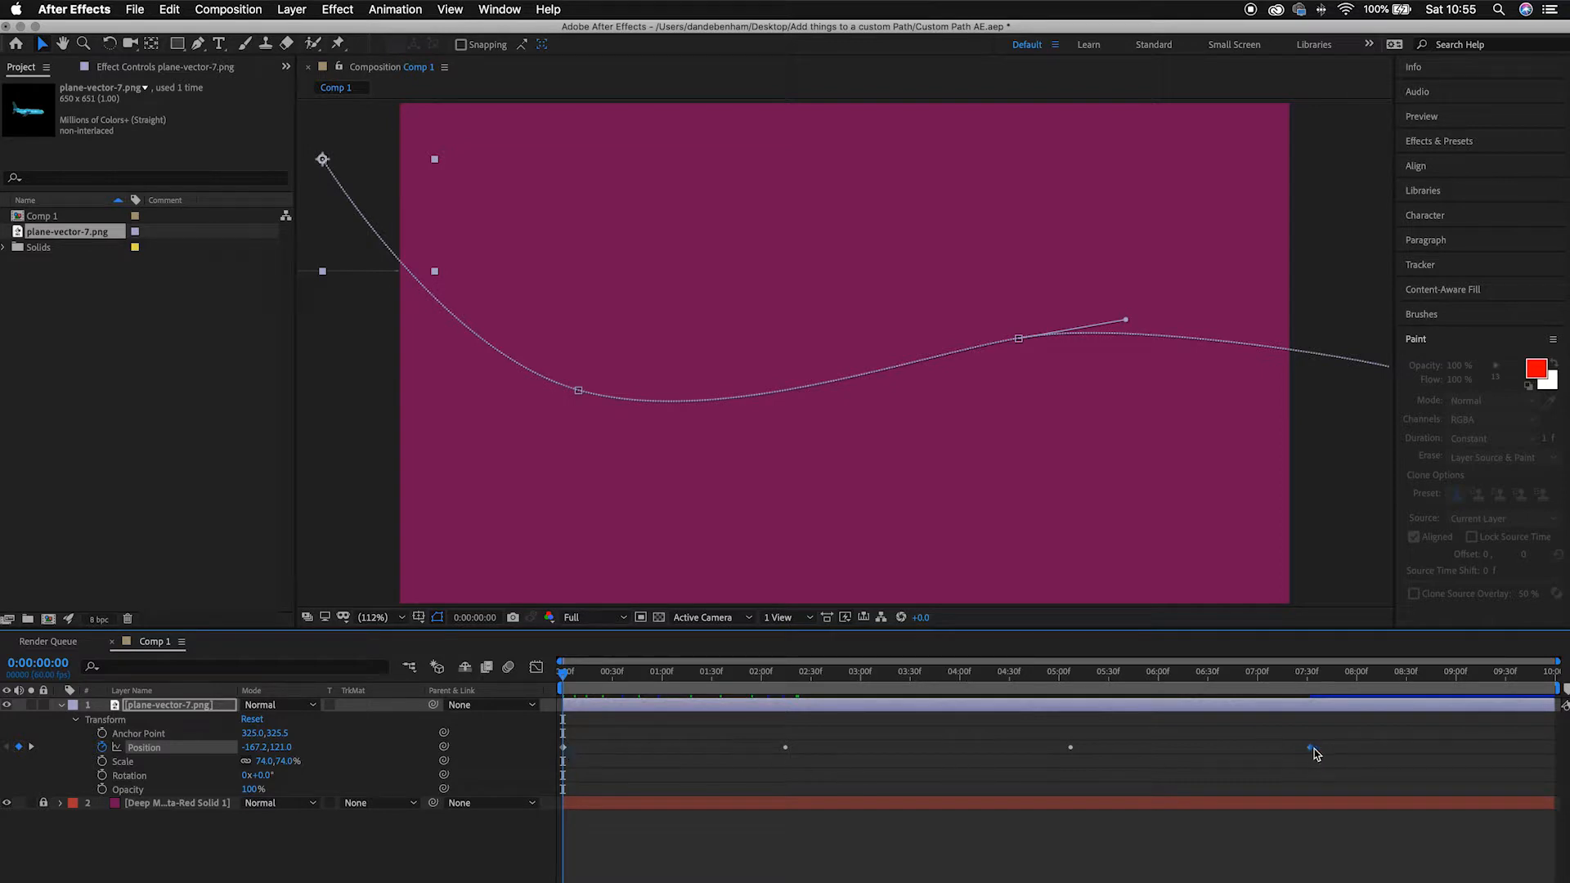
{"action": "key", "text": "space"}
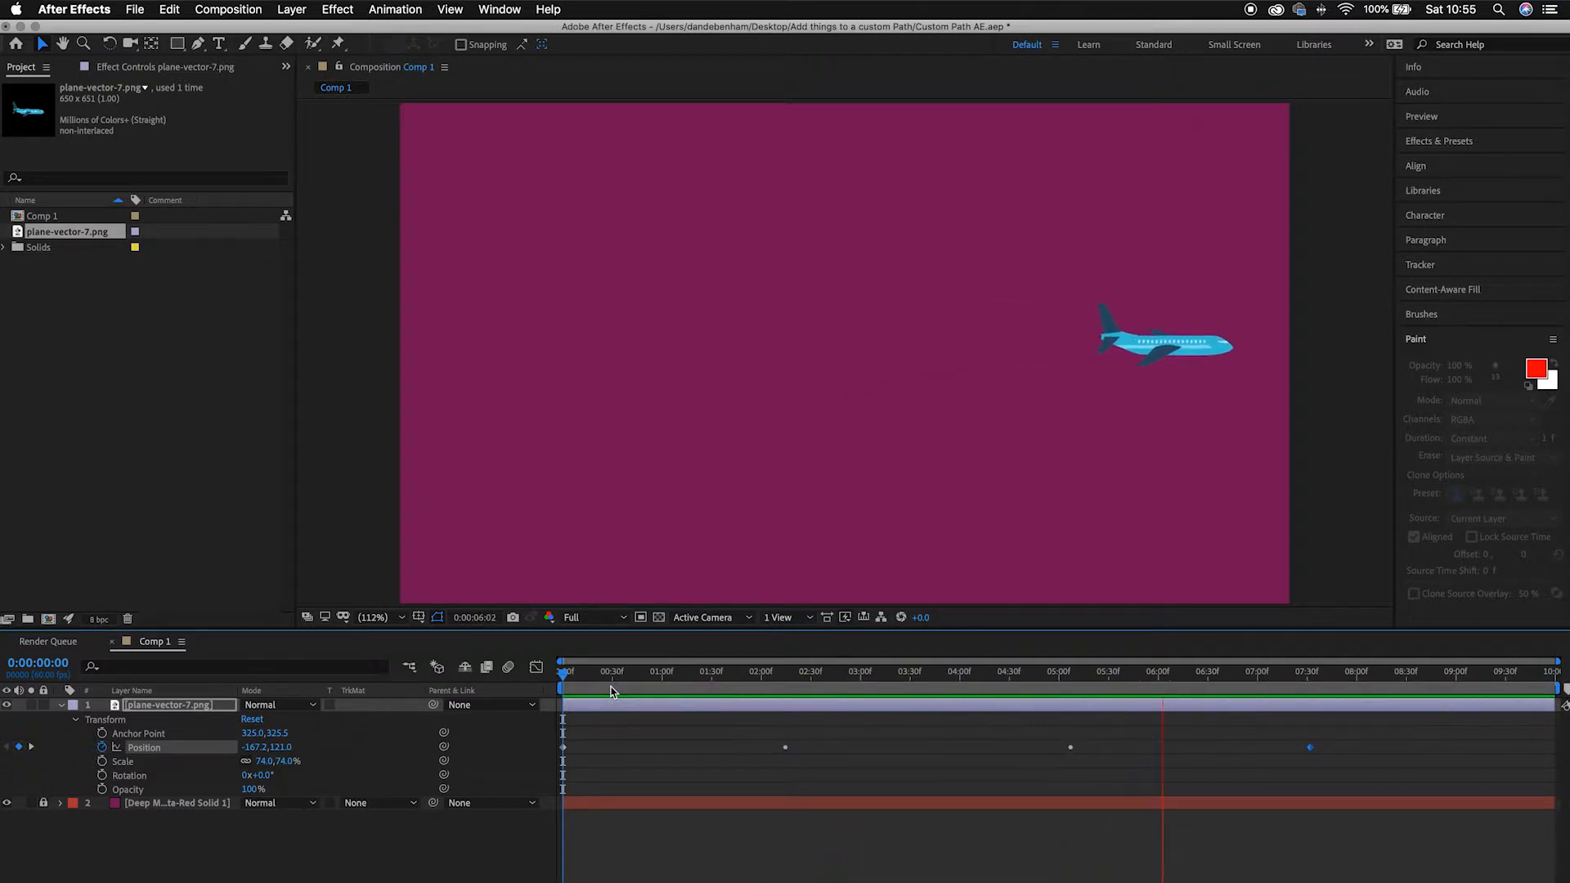
{"action": "key", "text": "space"}
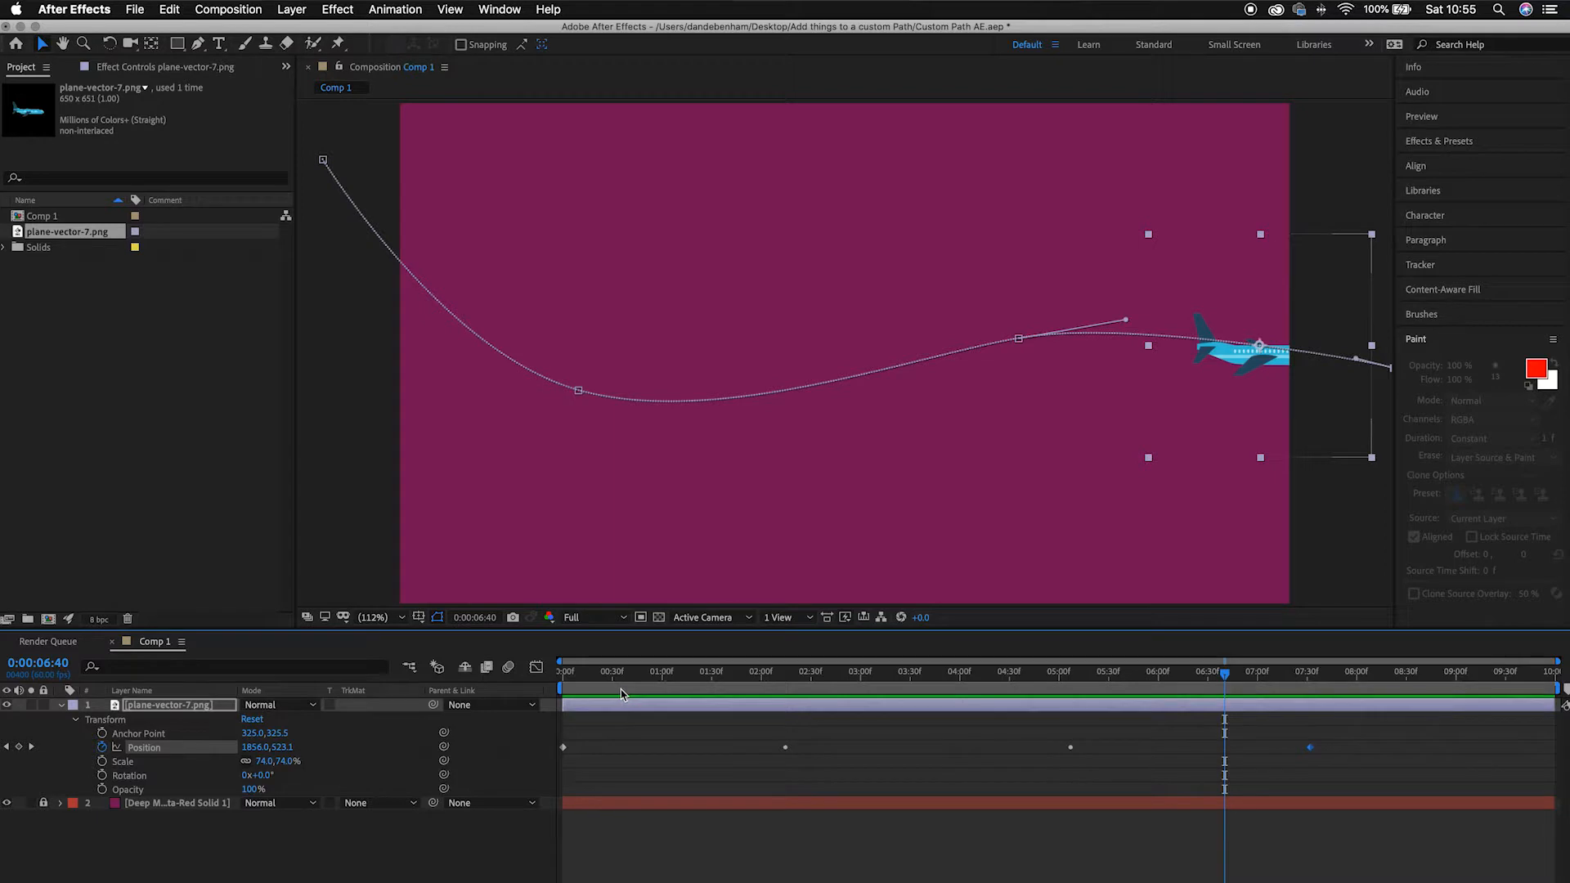
- Set the plane layer's Rotation to 44° with the current time at 0:00:00:34
{"action": "left_click_drag", "start_coordinate": [1214, 687], "coordinate": [620, 708]}
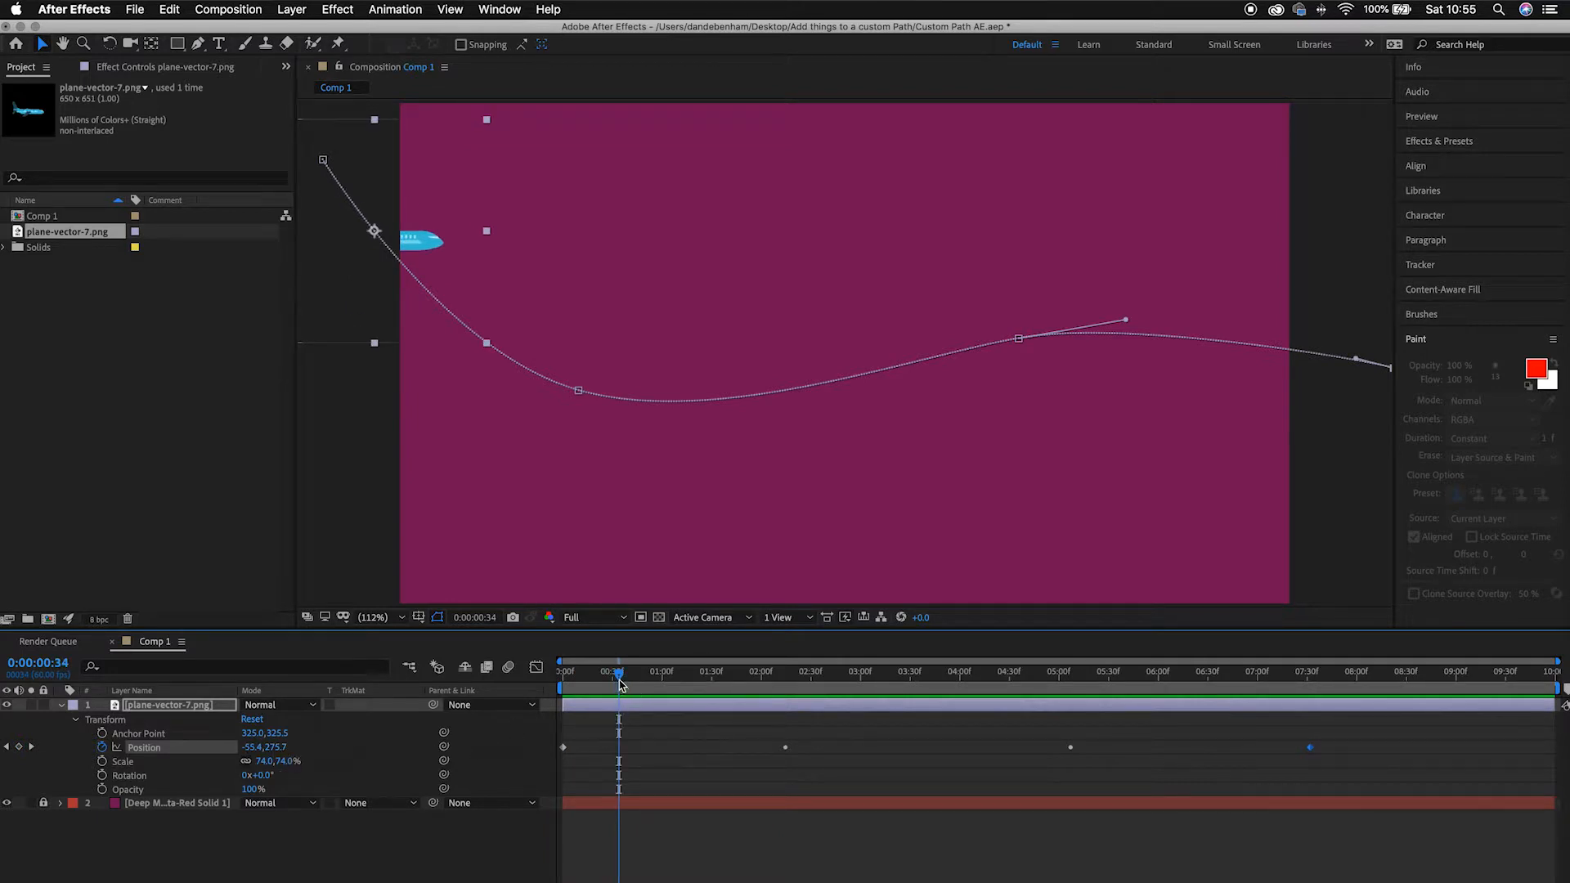
{"action": "left_click_drag", "start_coordinate": [266, 775], "coordinate": [310, 782]}
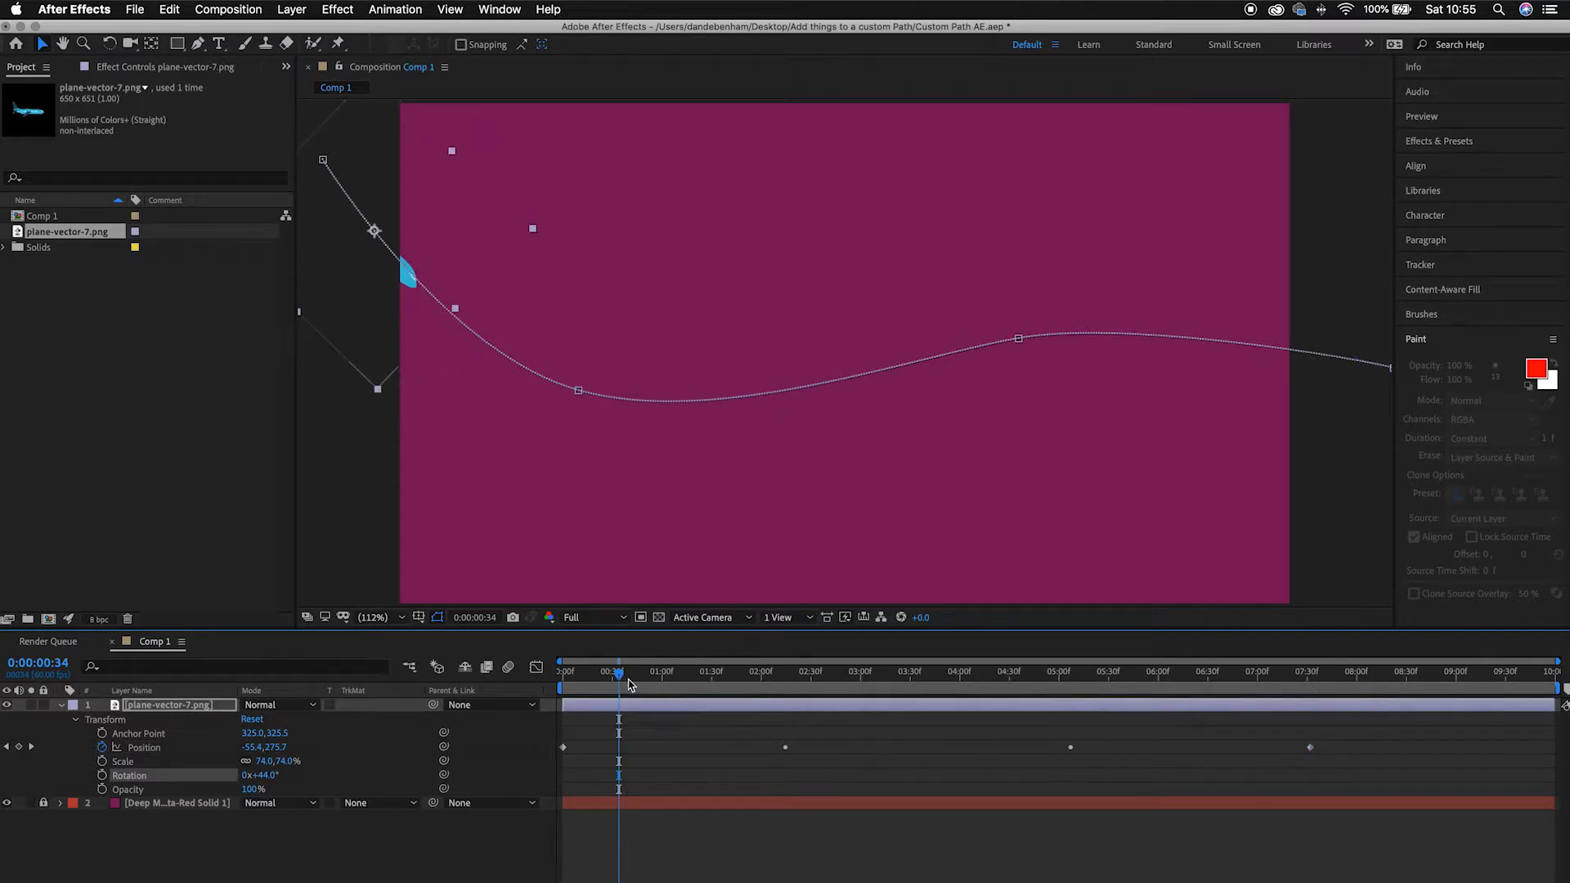
- Start the plane's Rotation keyframes with 44° at 0:00:00:00, and set Rotation to 34° at 0:00:01:21
{"action": "left_click_drag", "start_coordinate": [619, 677], "coordinate": [564, 677]}
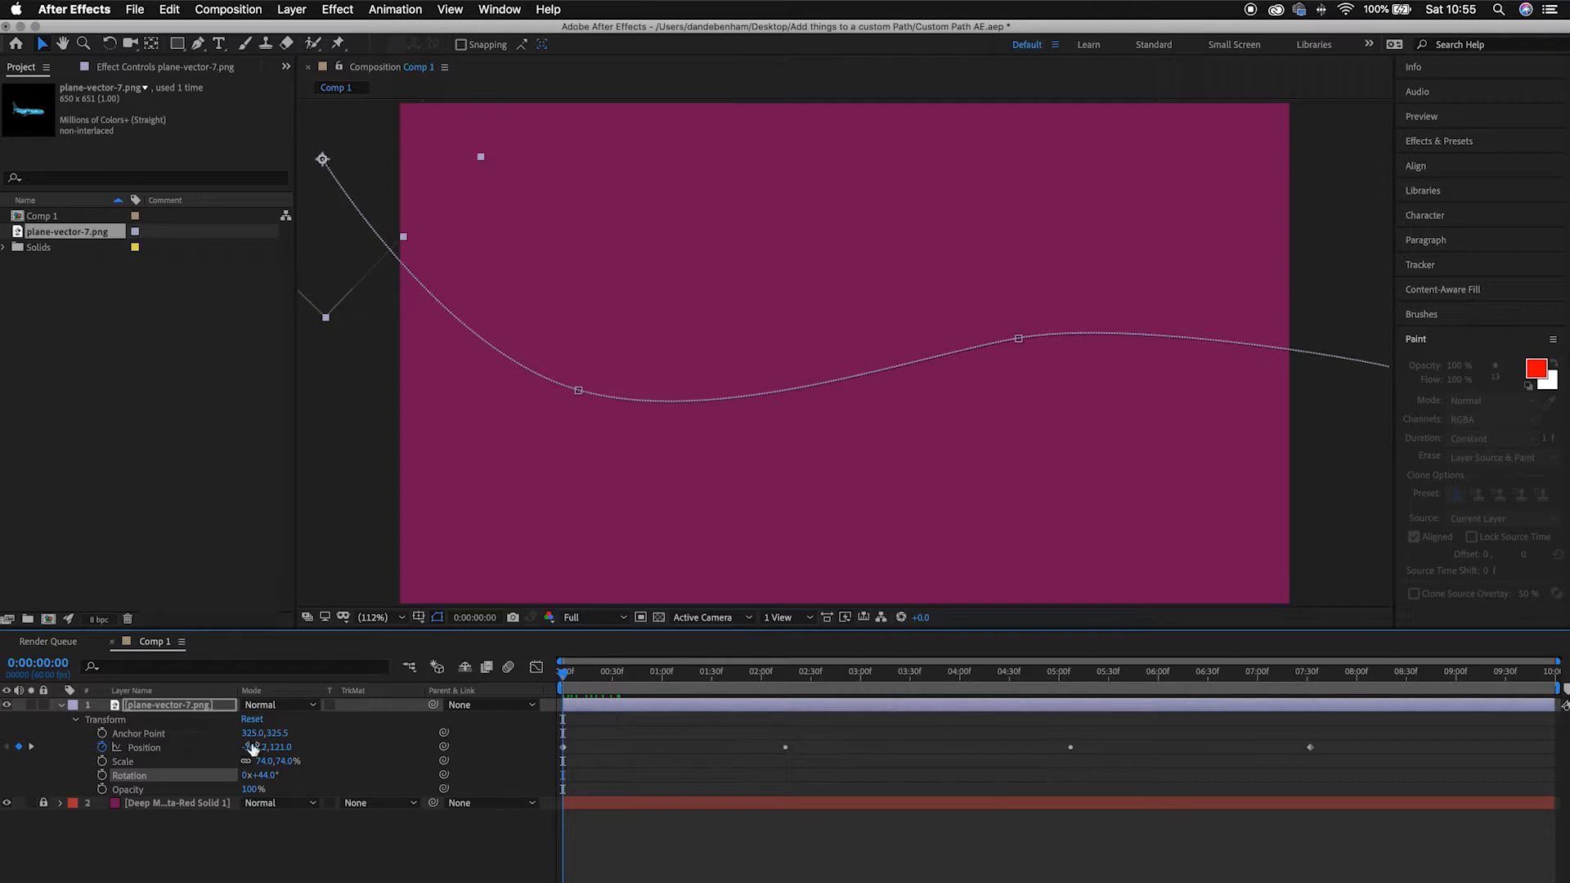
{"action": "left_click", "coordinate": [101, 775]}
{"action": "left_click_drag", "start_coordinate": [567, 680], "coordinate": [697, 696]}
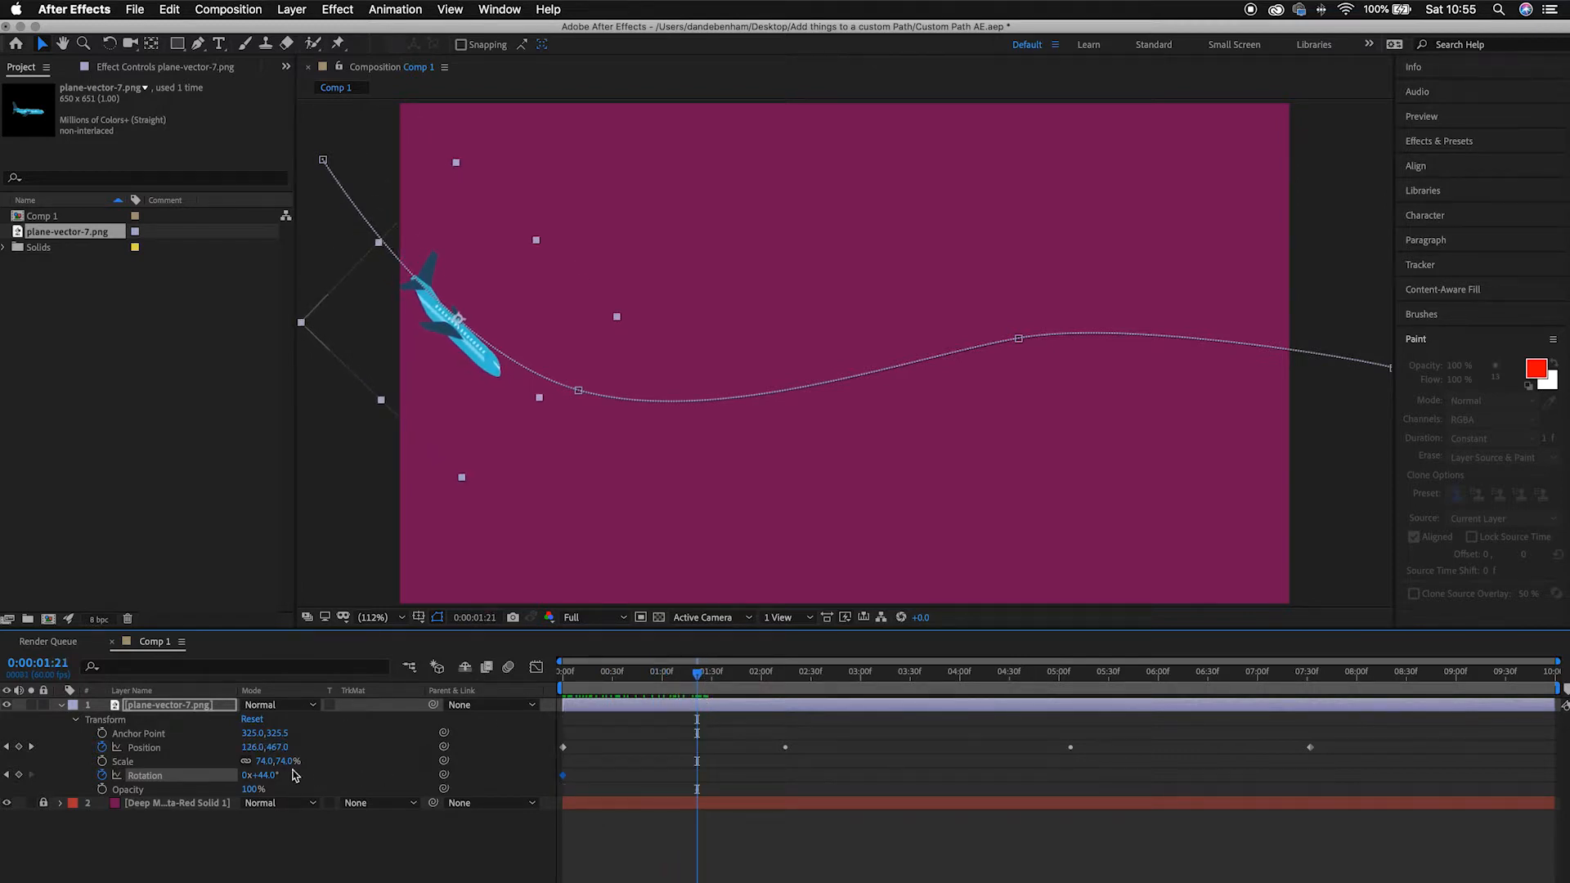
{"action": "left_click_drag", "start_coordinate": [267, 775], "coordinate": [260, 775]}
- Keyframe the plane's Rotation around the path's dip at 0:00:01:36 and 0:00:02:10, ending with -11° at 0:00:03:10
{"action": "left_click_drag", "start_coordinate": [701, 683], "coordinate": [710, 688]}
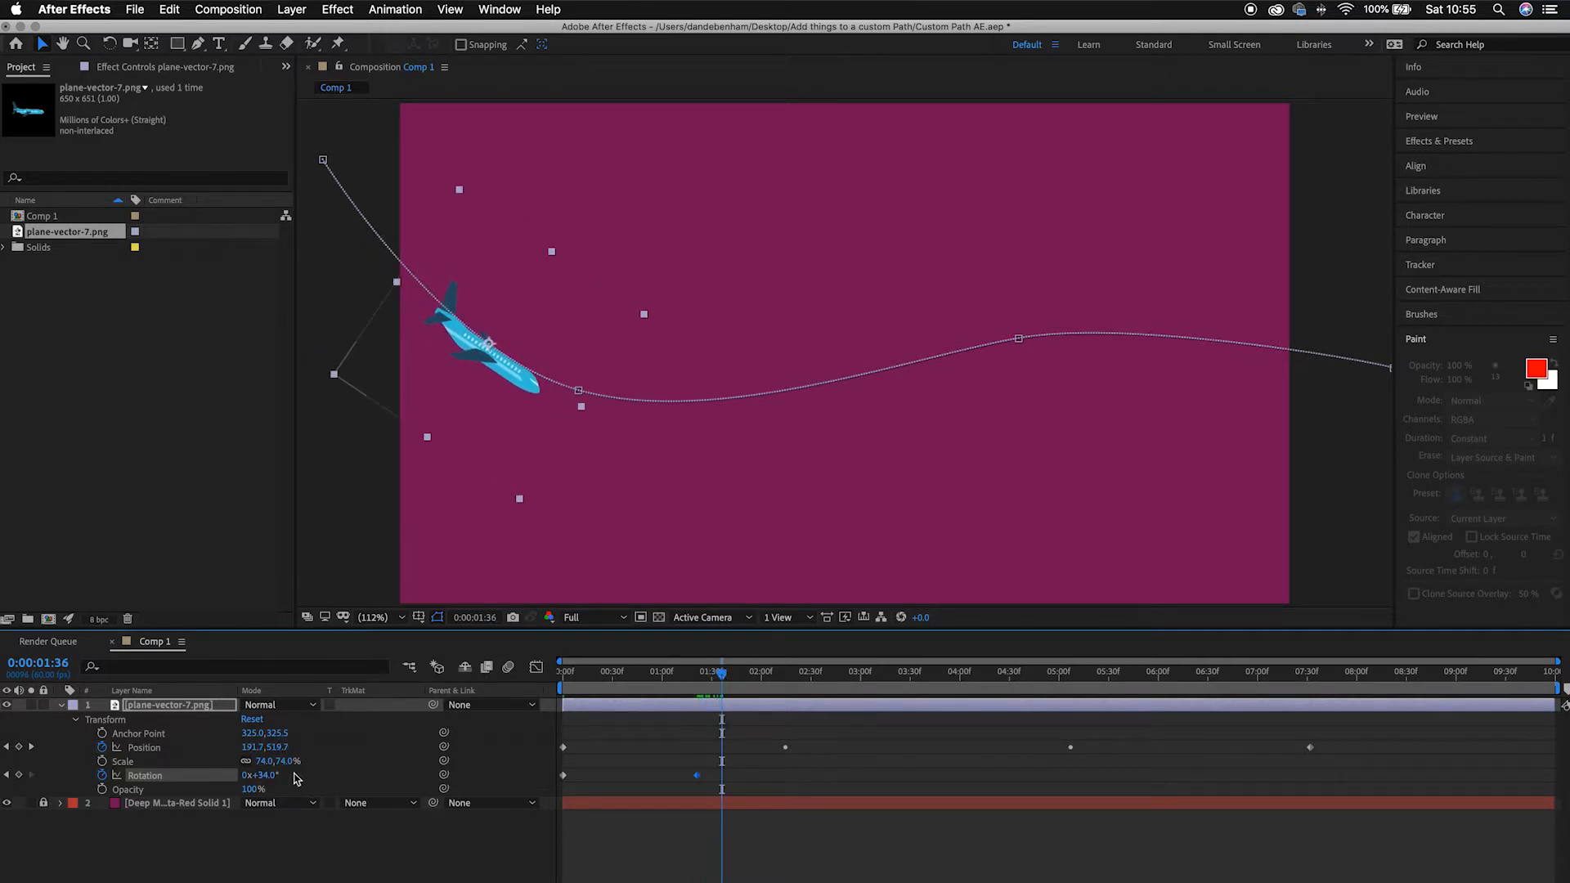
{"action": "left_click_drag", "start_coordinate": [272, 779], "coordinate": [278, 781]}
{"action": "left_click_drag", "start_coordinate": [728, 681], "coordinate": [767, 690]}
{"action": "left_click_drag", "start_coordinate": [273, 778], "coordinate": [256, 779]}
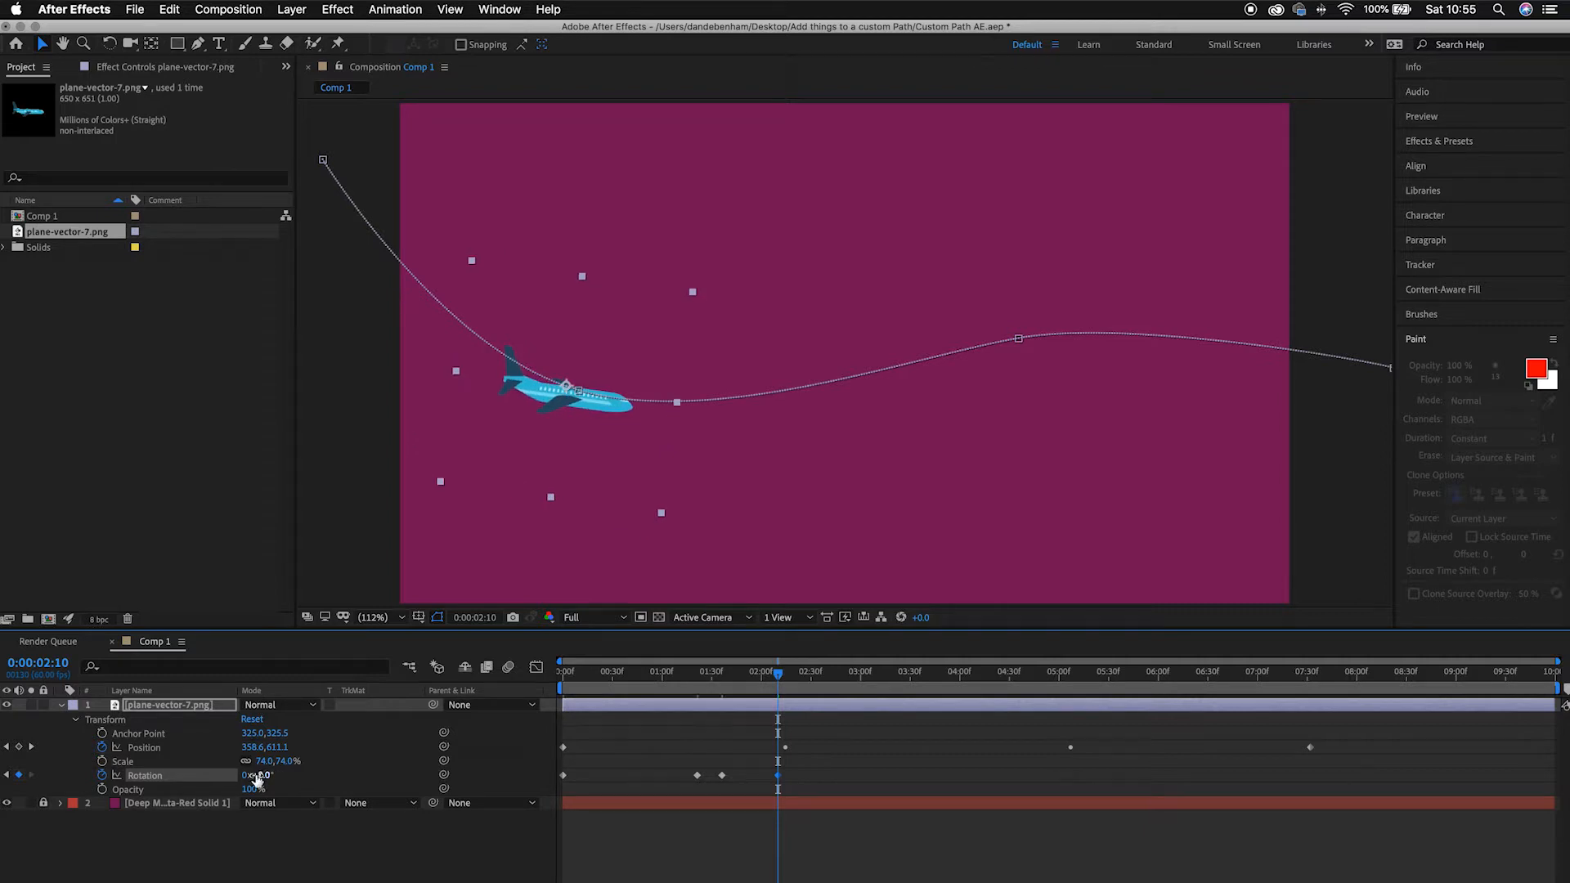
{"action": "left_click_drag", "start_coordinate": [783, 679], "coordinate": [787, 680]}
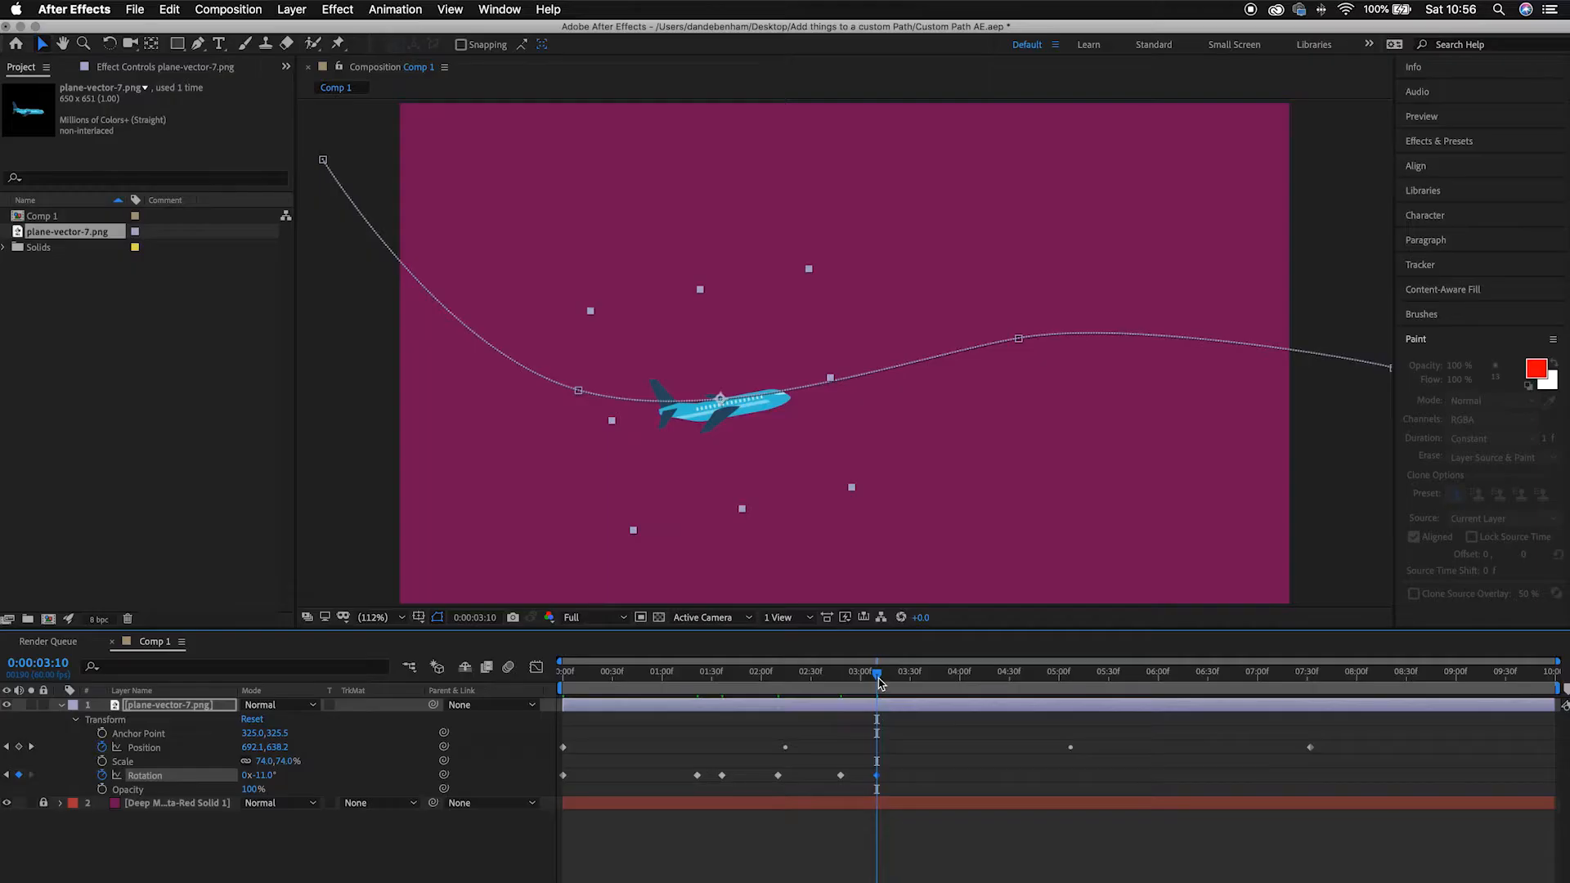
- Match the plane to the climbing section by keyframing Rotation at -15° at 0:00:03:31 and -12° at 0:00:04:37
{"action": "left_click_drag", "start_coordinate": [879, 683], "coordinate": [912, 683]}
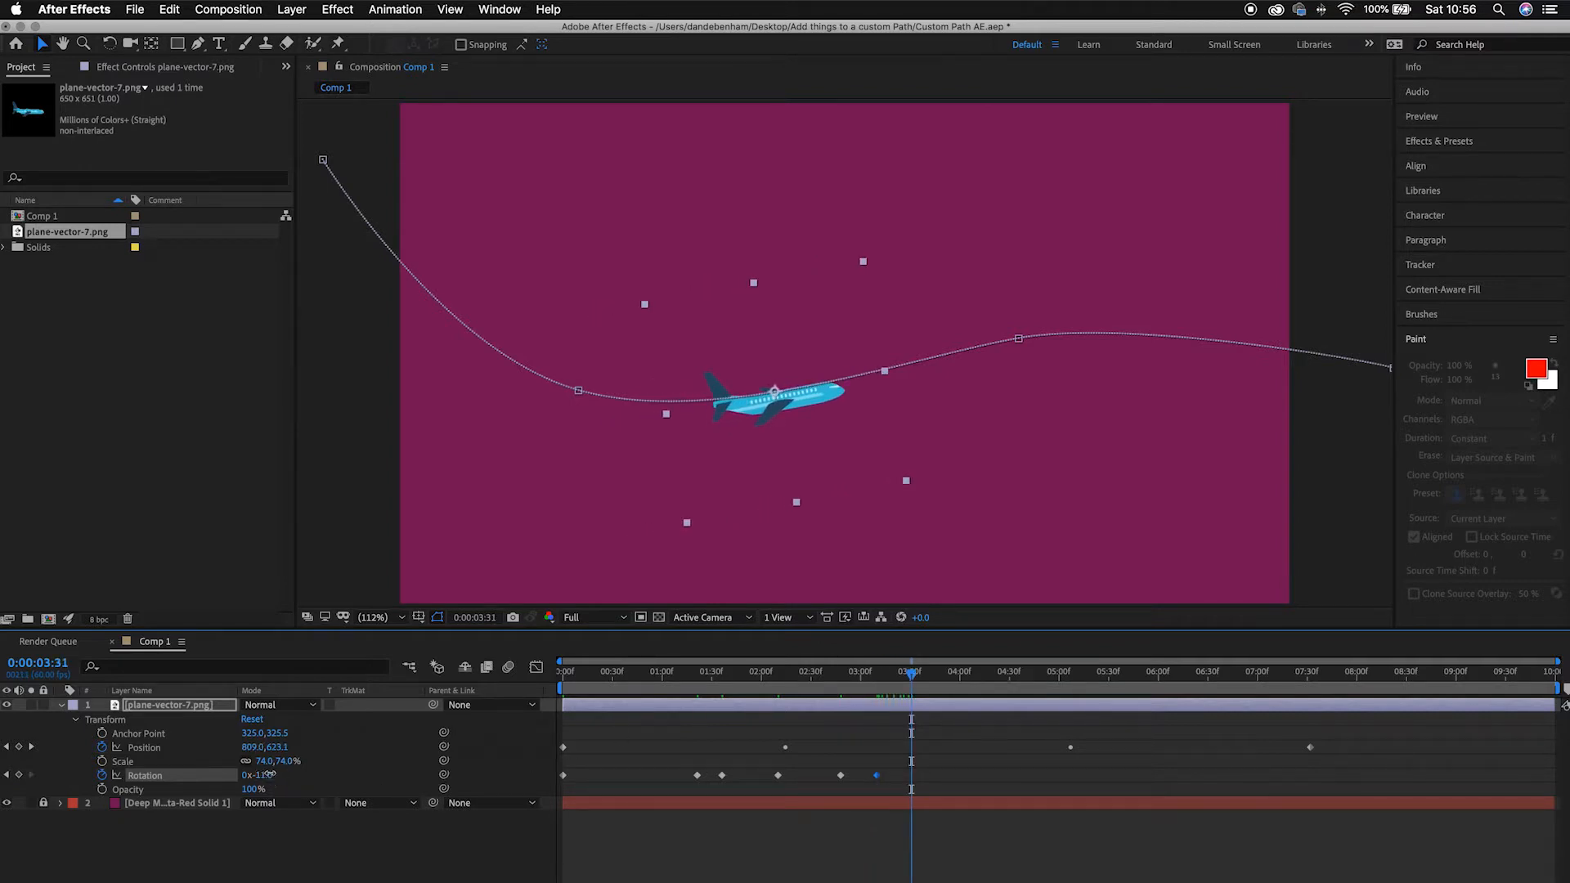
{"action": "left_click_drag", "start_coordinate": [274, 774], "coordinate": [268, 774]}
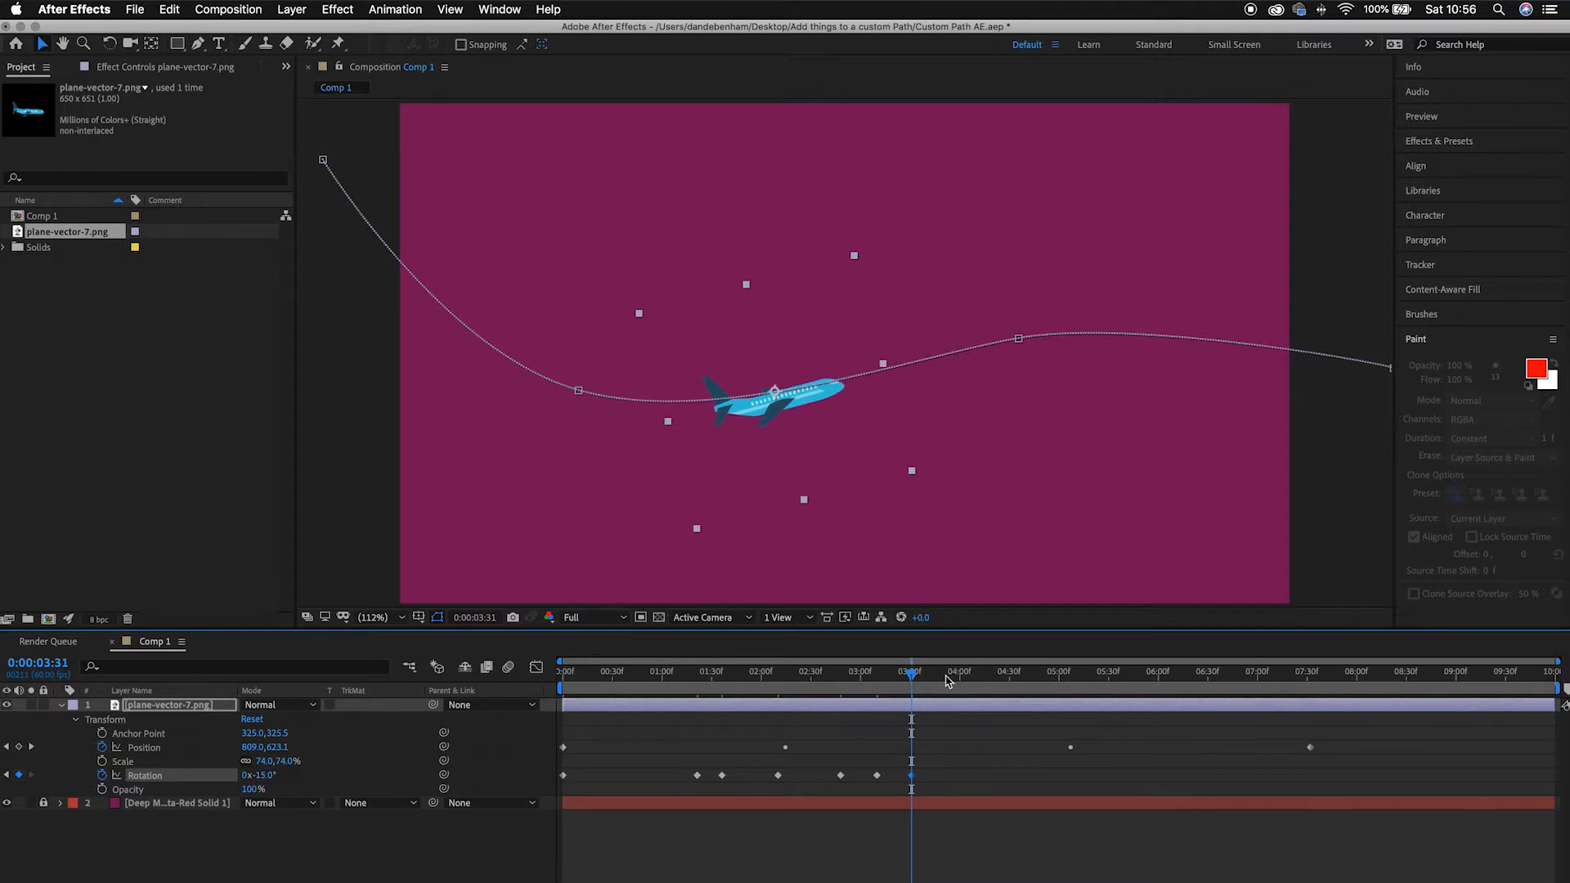
{"action": "left_click_drag", "start_coordinate": [915, 681], "coordinate": [1024, 676]}
{"action": "left_click_drag", "start_coordinate": [266, 775], "coordinate": [273, 779]}
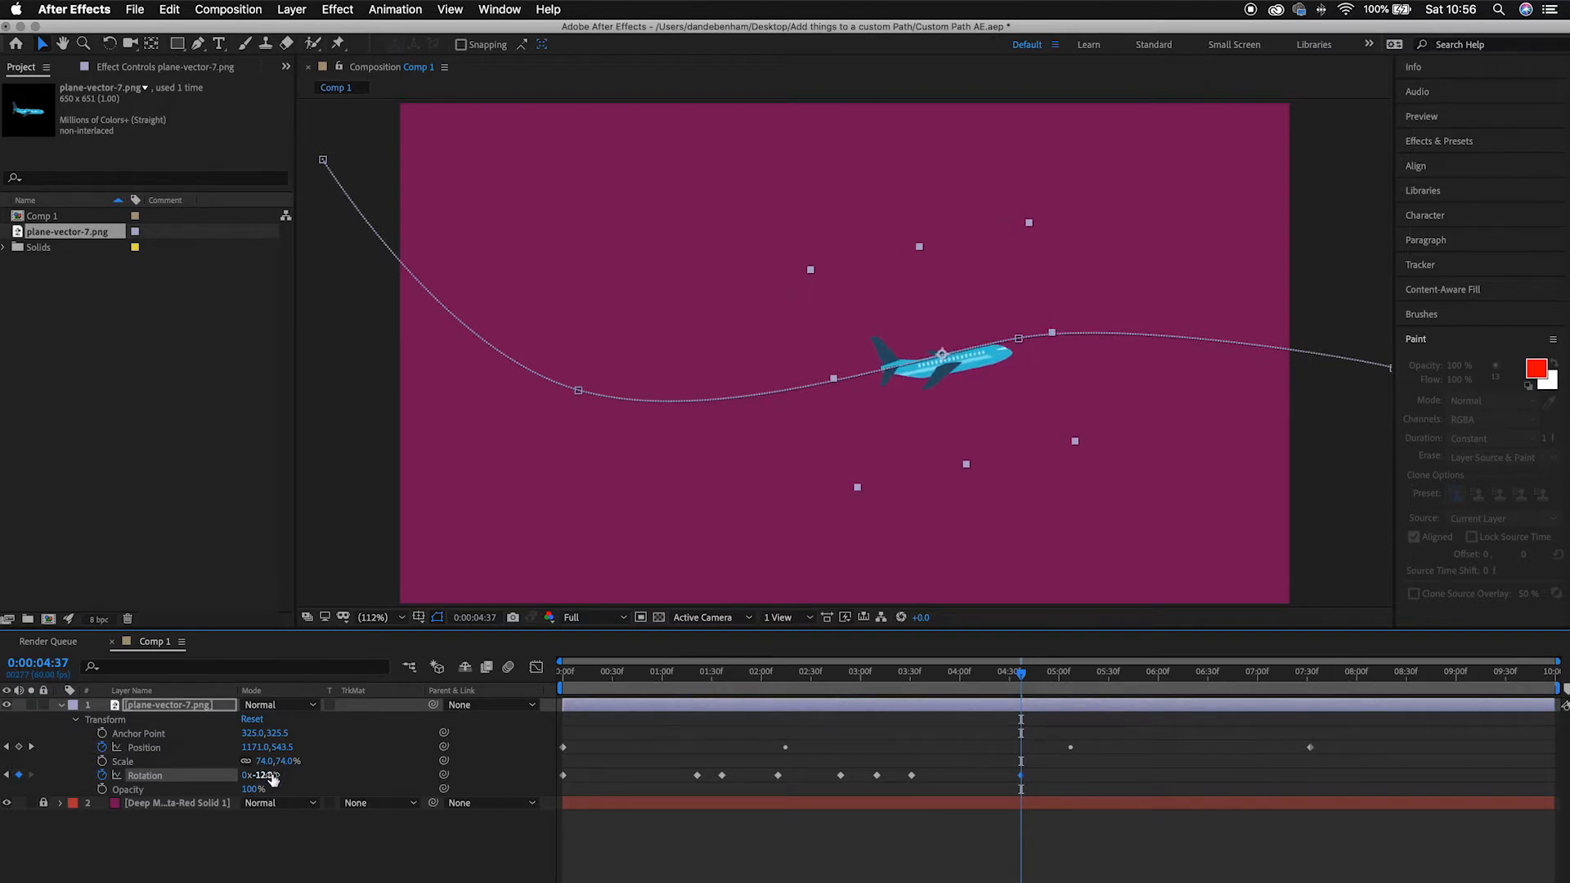
- Level the plane over the path's crest by keyframing Rotation at -5° near 5 seconds and 1° at 0:00:05:23
{"action": "left_click_drag", "start_coordinate": [1024, 679], "coordinate": [1055, 677]}
{"action": "left_click_drag", "start_coordinate": [267, 774], "coordinate": [274, 775]}
{"action": "left_click_drag", "start_coordinate": [272, 775], "coordinate": [274, 776]}
{"action": "key", "text": "space"}
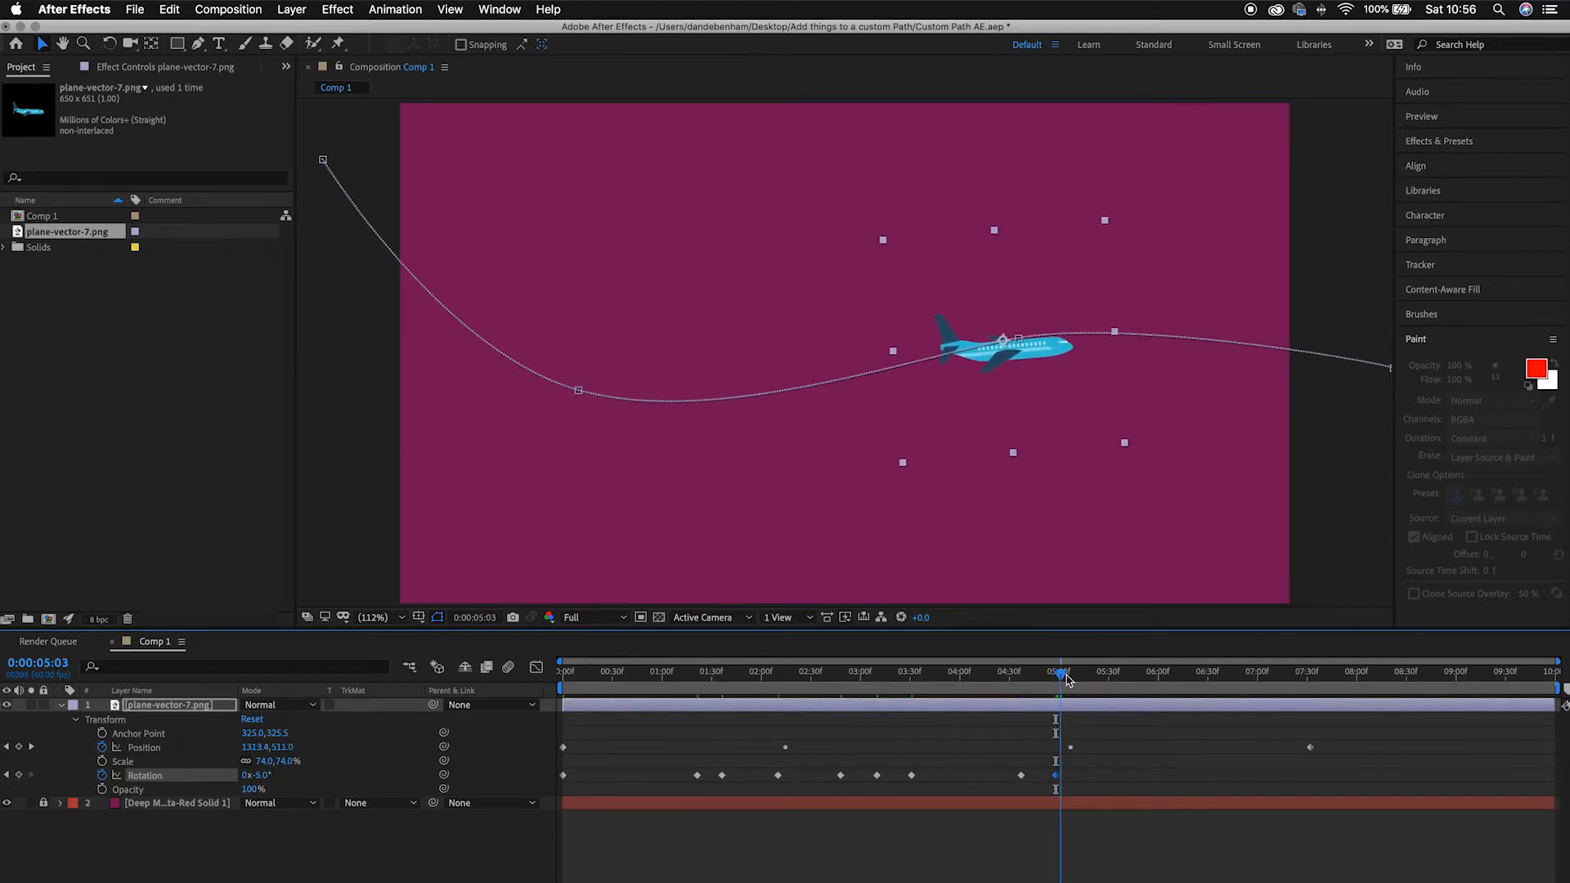
{"action": "left_click_drag", "start_coordinate": [266, 776], "coordinate": [270, 775]}
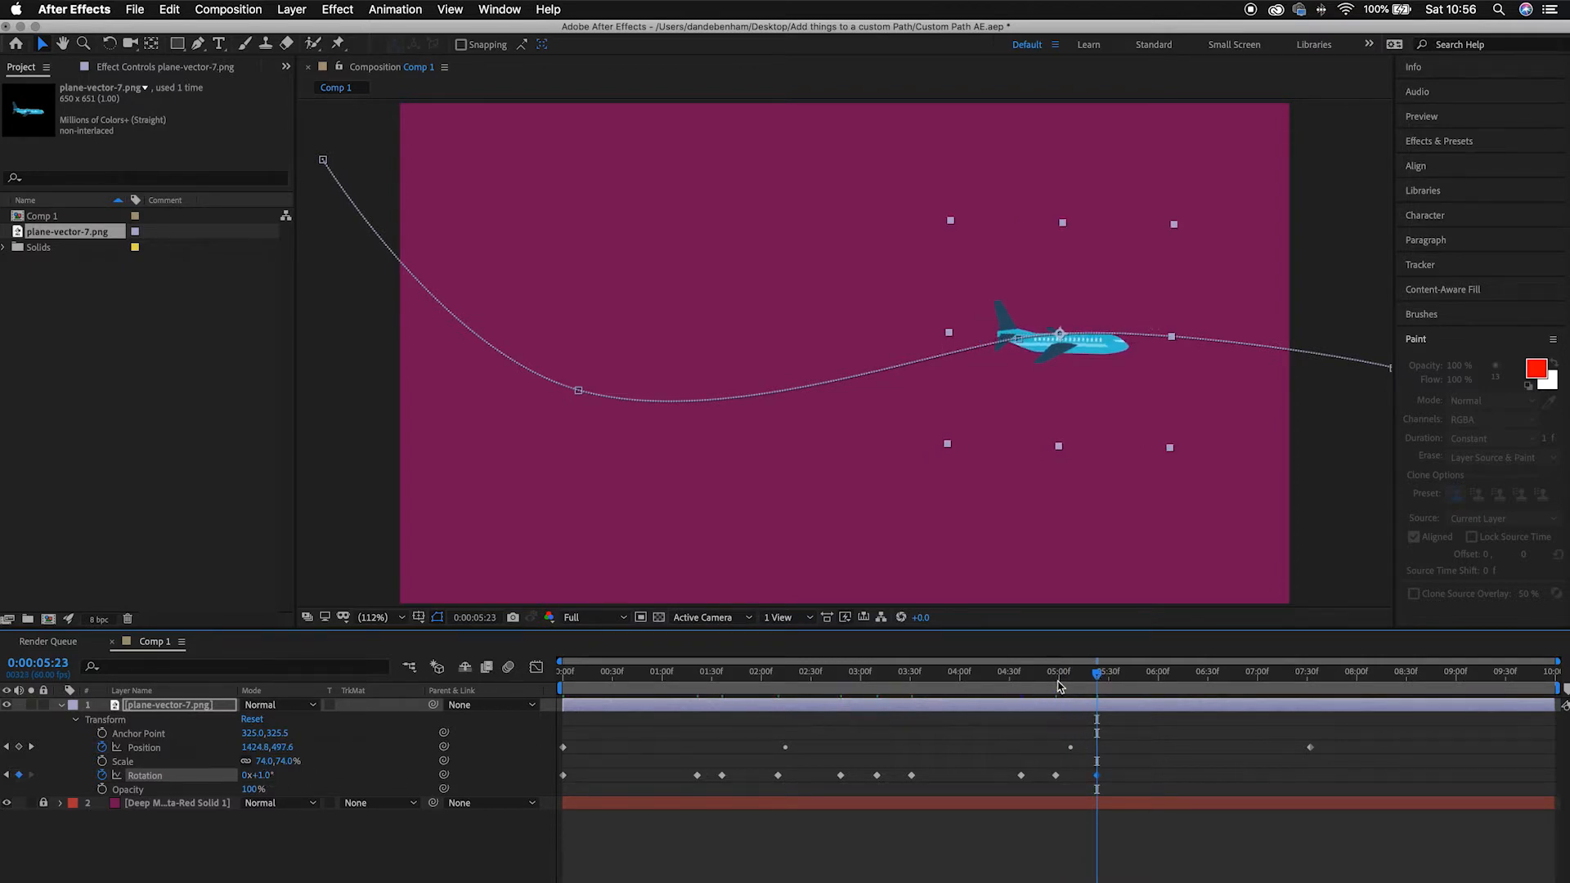
- Tilt the plane down the final descent by keyframing Rotation at 5° at 0:00:05:43 and 8° at 0:00:06:12
{"action": "left_click_drag", "start_coordinate": [1094, 684], "coordinate": [1130, 684]}
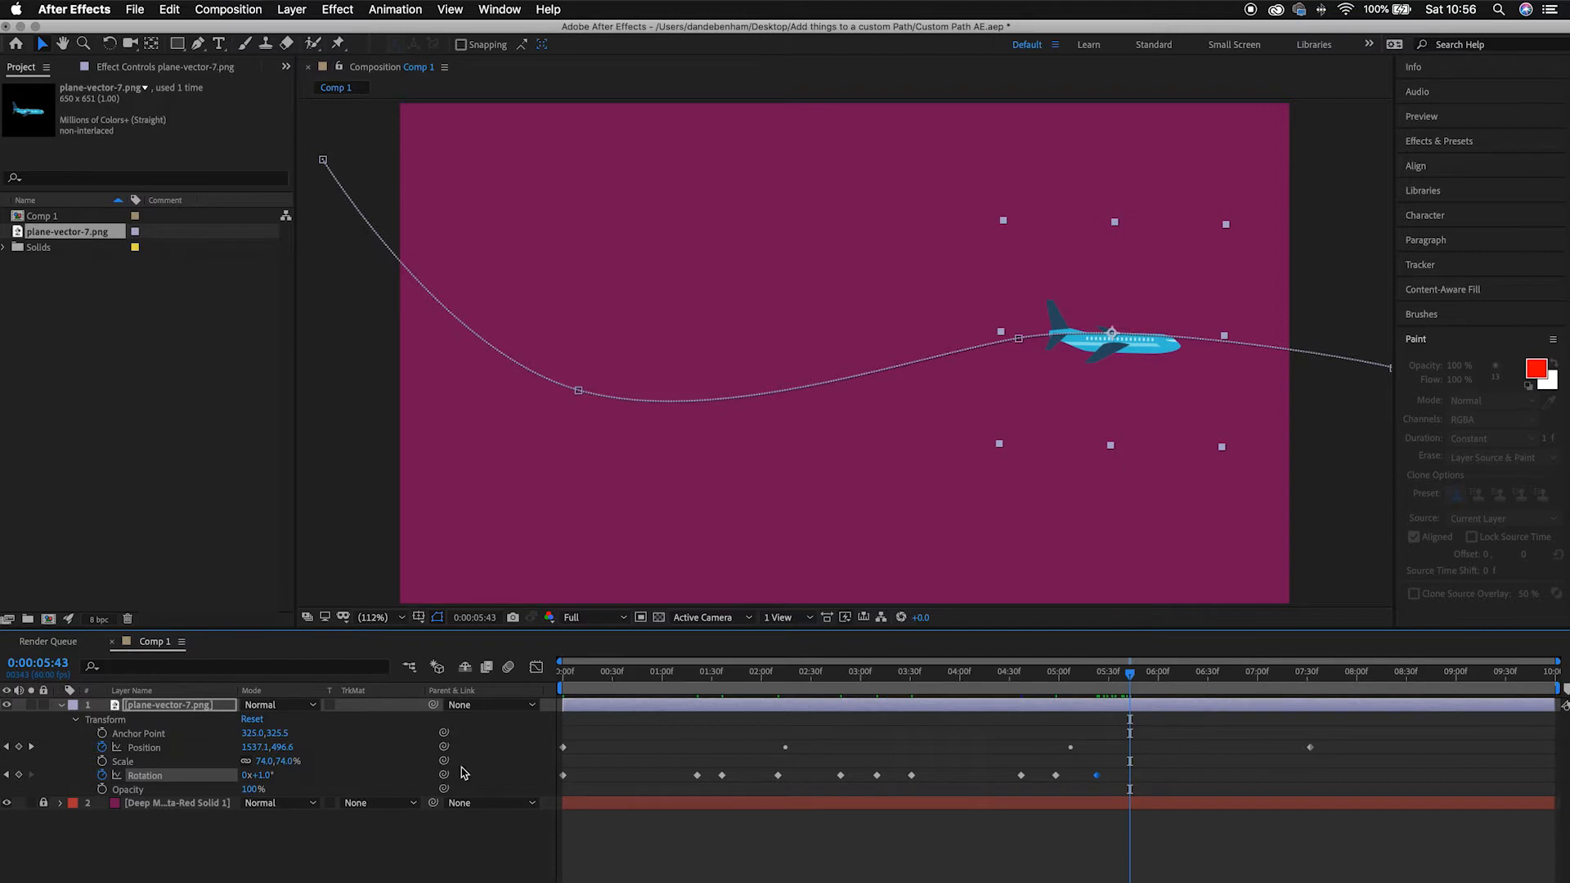
{"action": "left_click_drag", "start_coordinate": [265, 774], "coordinate": [270, 775]}
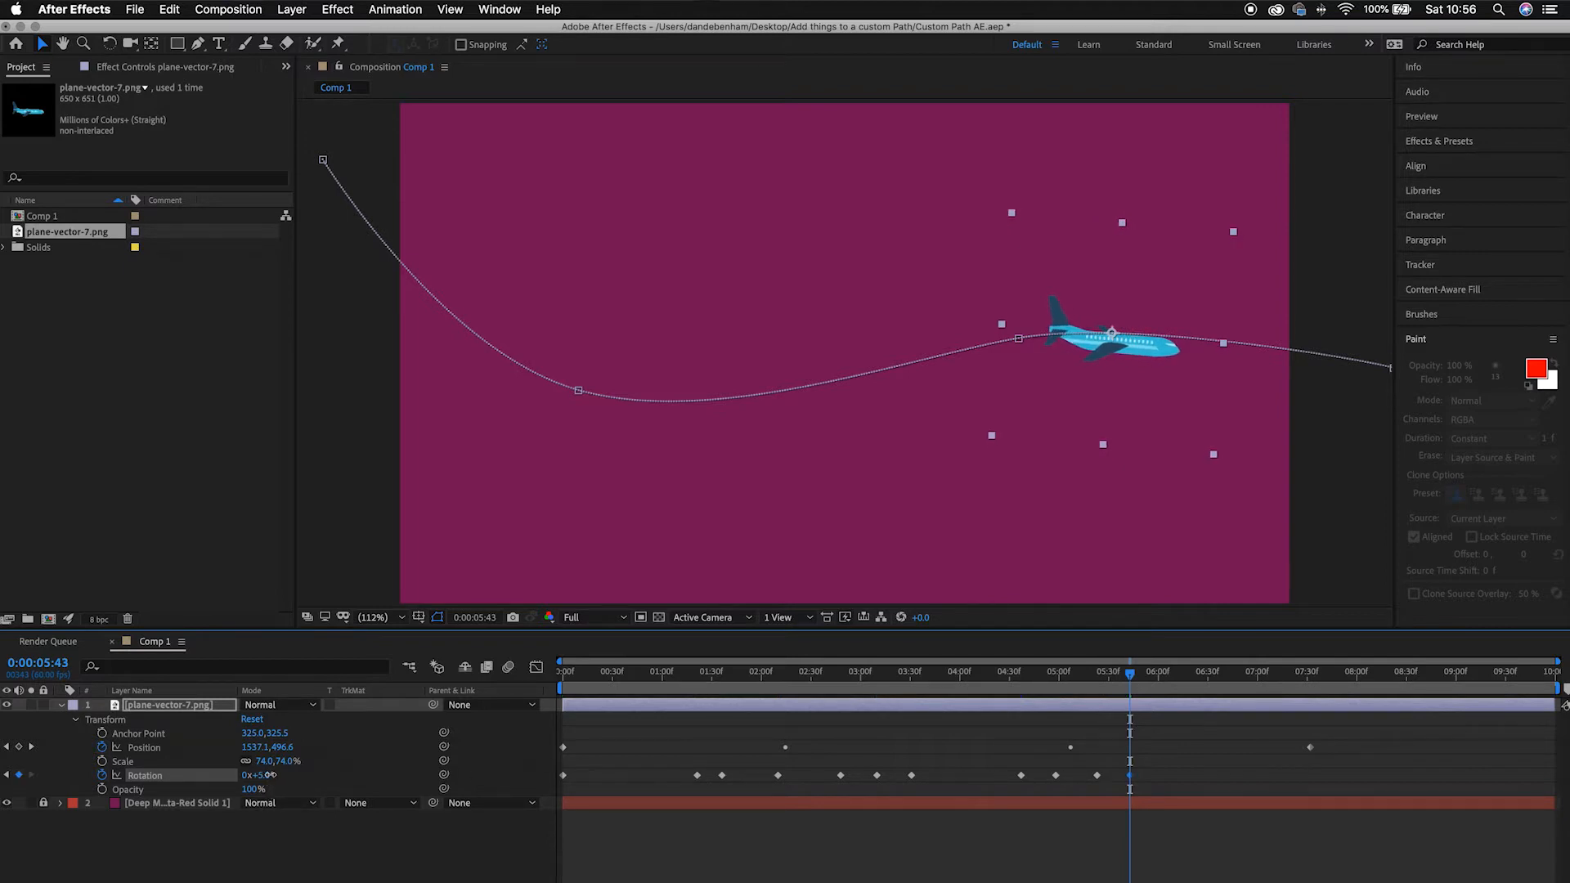
{"action": "left_click_drag", "start_coordinate": [1131, 679], "coordinate": [1178, 679]}
{"action": "left_click_drag", "start_coordinate": [270, 777], "coordinate": [273, 775]}
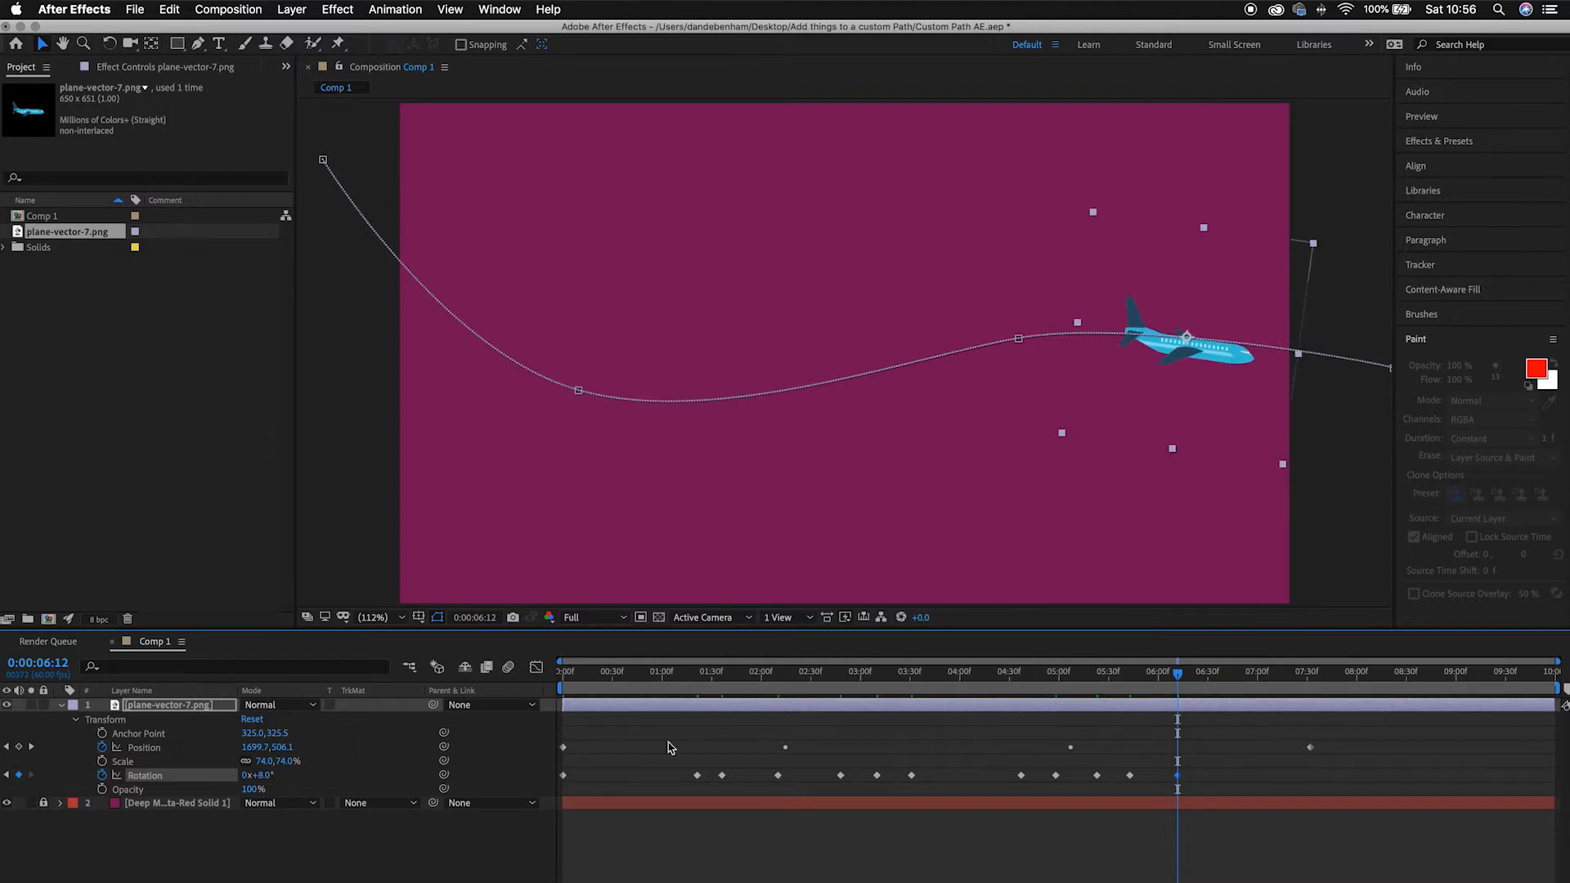
- Check the remaining flight past the last Position keyframe, return to the composition's start and deselect the plane layer
{"action": "left_click_drag", "start_coordinate": [1186, 679], "coordinate": [1325, 700]}
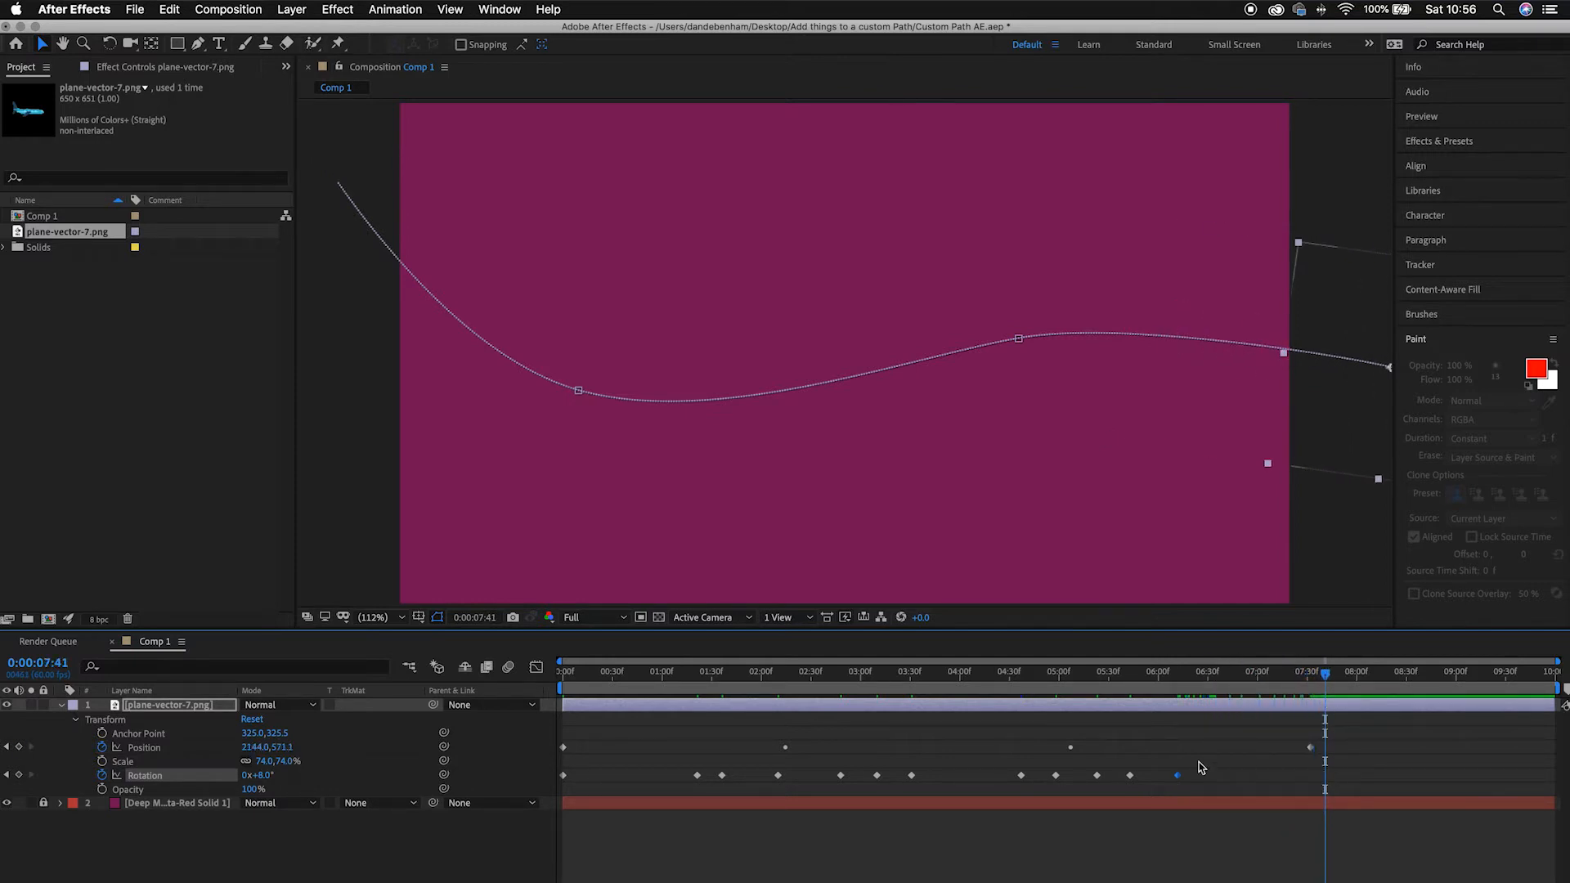
{"action": "left_click", "coordinate": [564, 677]}
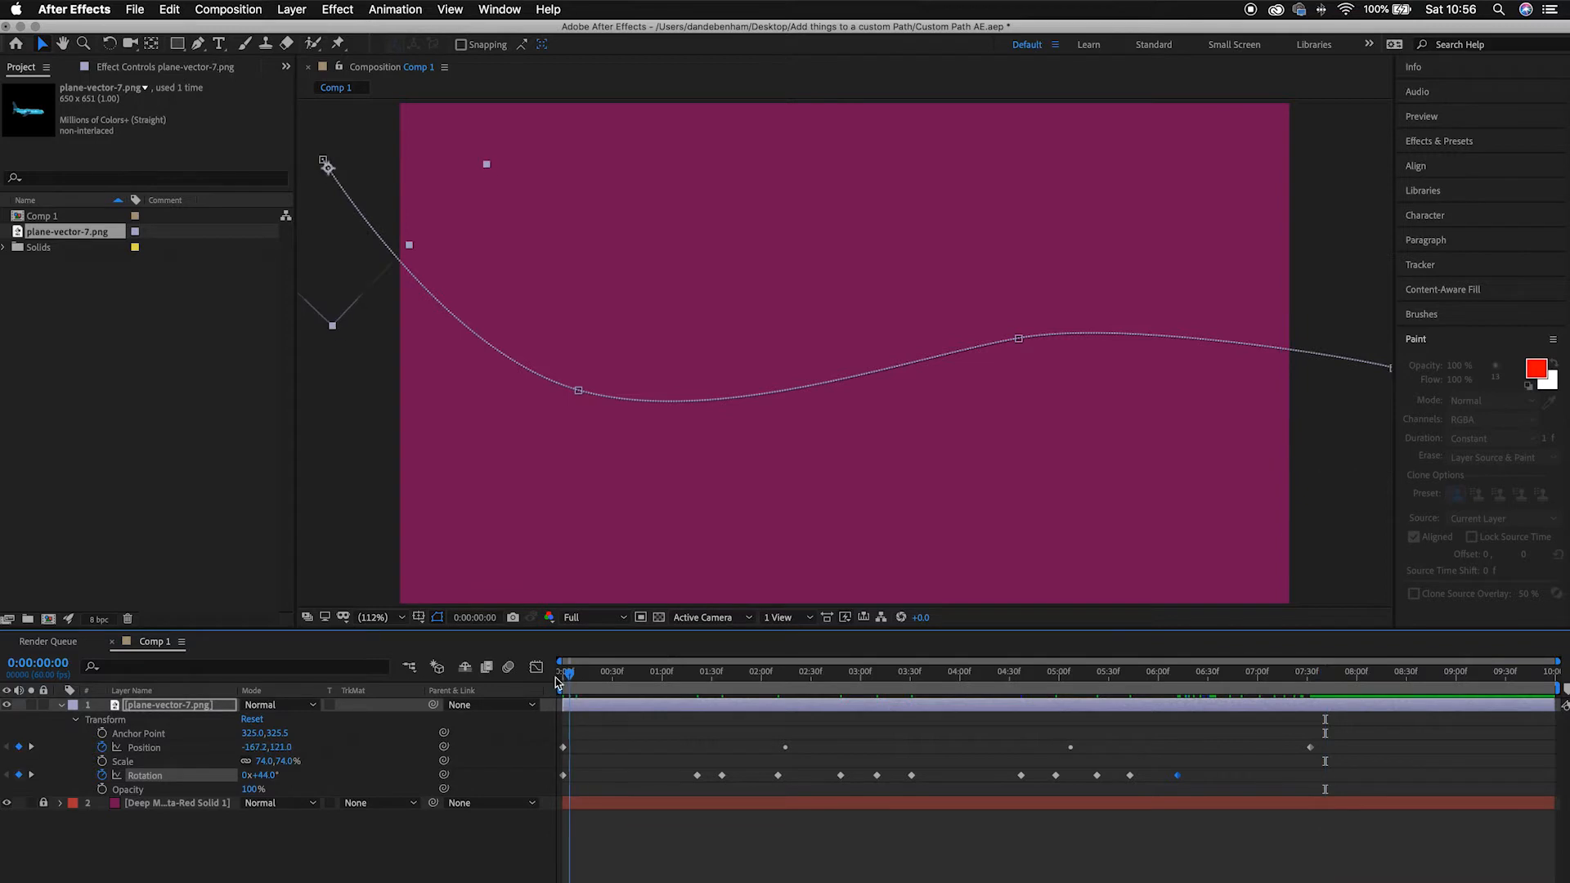
{"action": "left_click", "coordinate": [601, 851]}
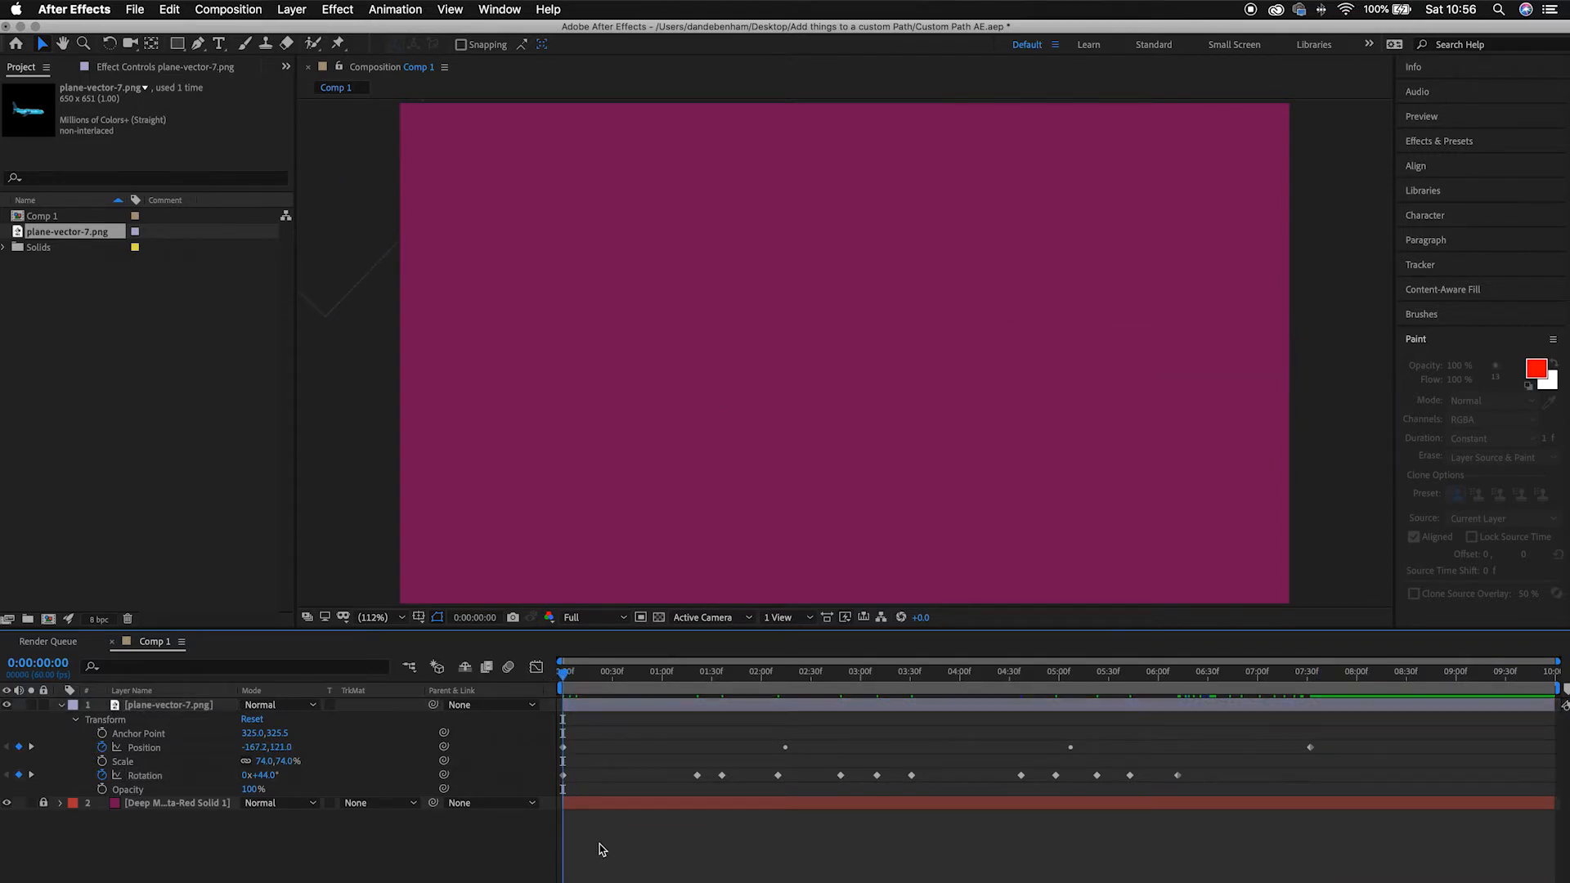